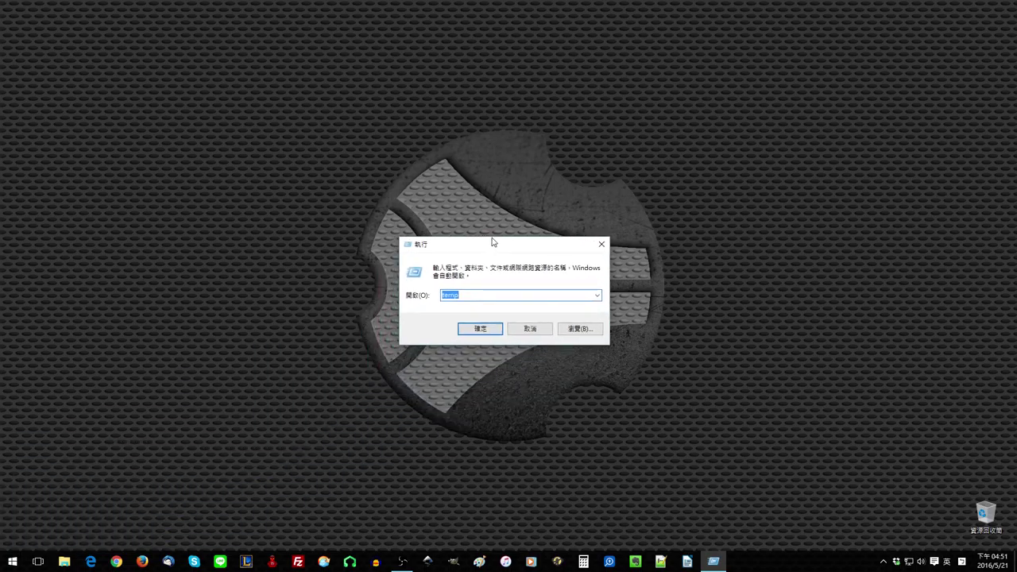
Open the Windows Temp folder by running temp.
{"action": "type", "text": "t"}
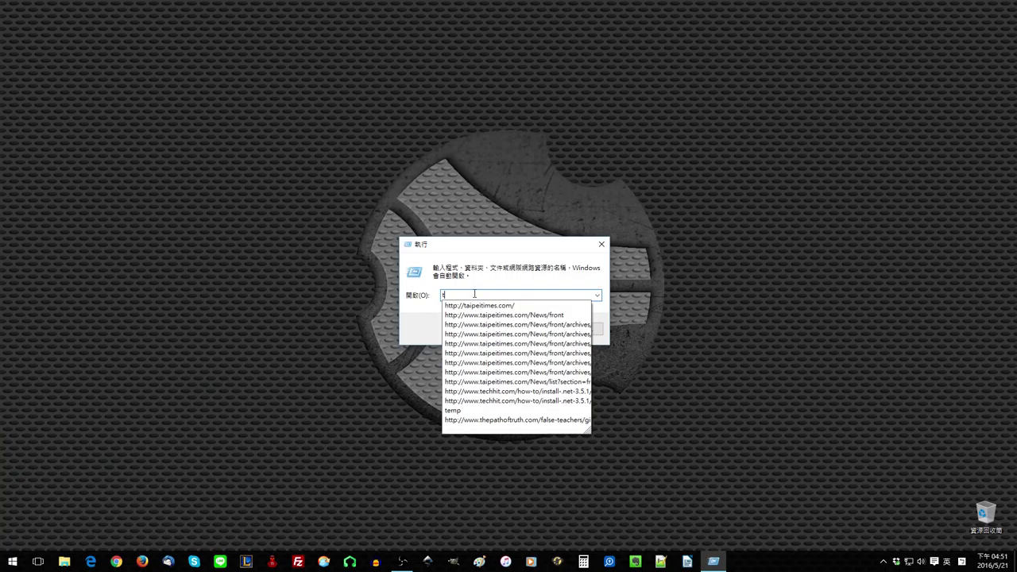
{"action": "type", "text": "emp"}
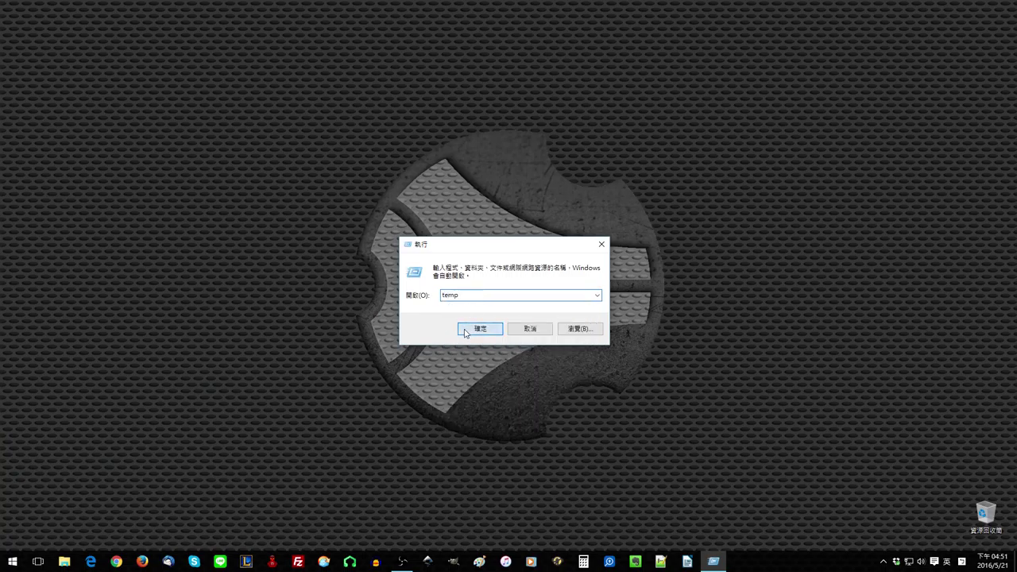
{"action": "left_click", "coordinate": [466, 332]}
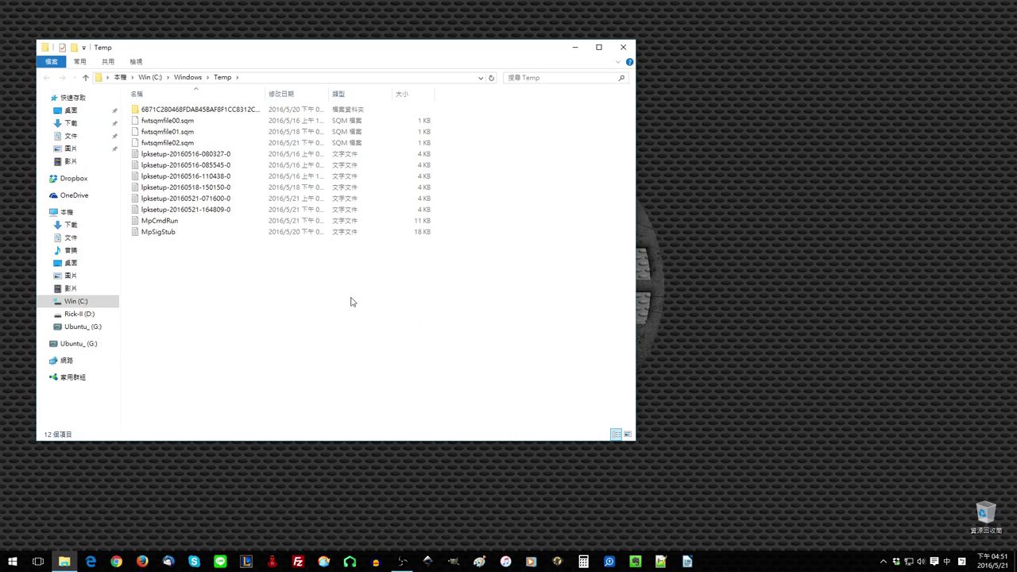
Move everything in the Windows Temp folder to the Recycle Bin and close the folder window.
{"action": "left_click", "coordinate": [175, 234]}
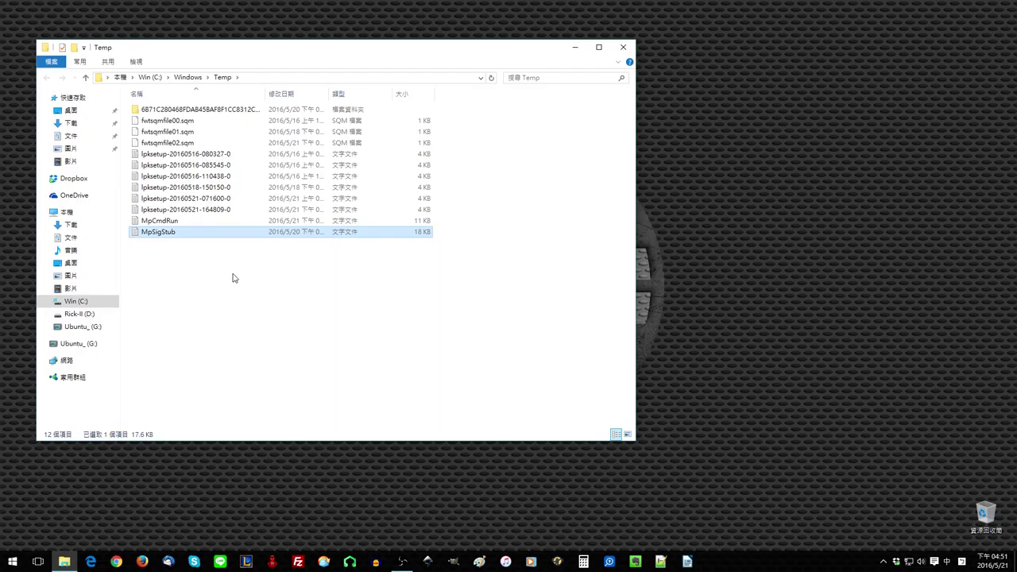
{"action": "key", "text": "ctrl+a"}
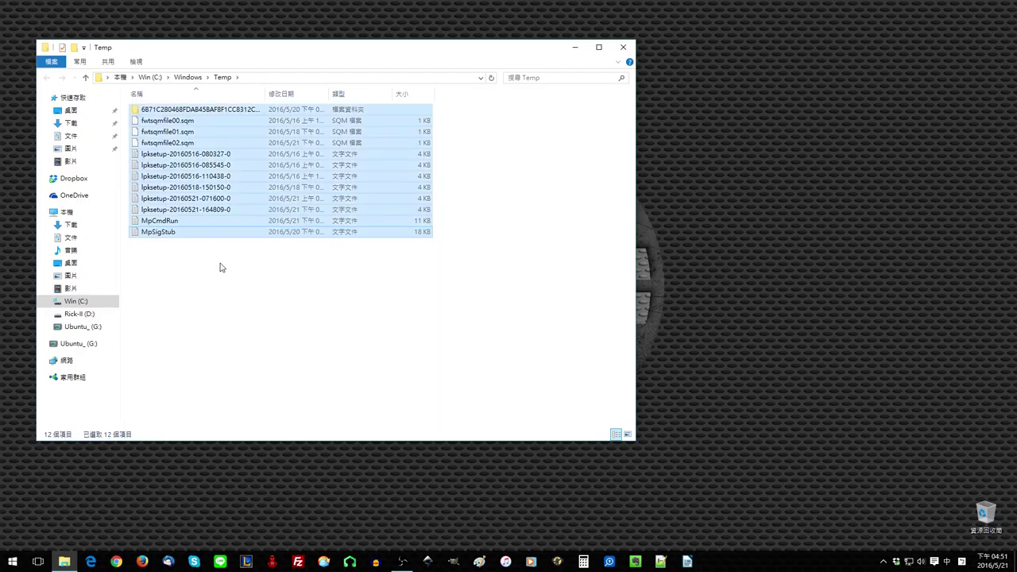
{"action": "right_click", "coordinate": [216, 234]}
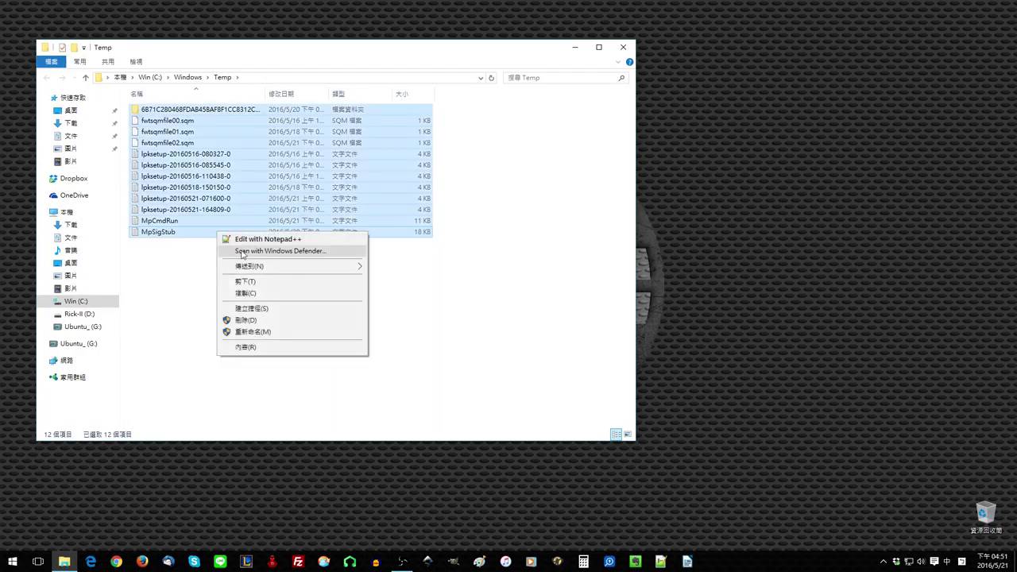
{"action": "left_click", "coordinate": [278, 321]}
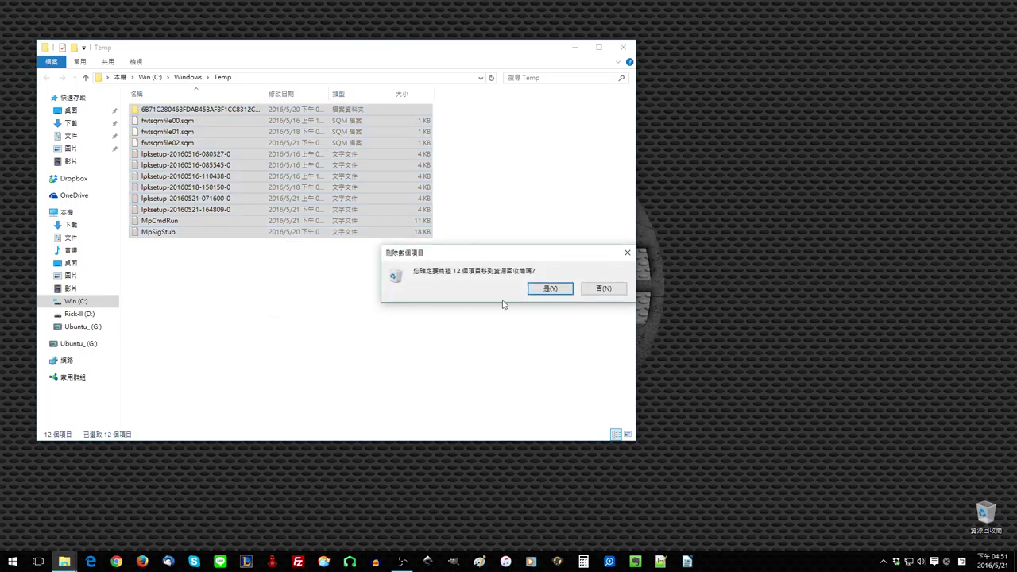
{"action": "left_click", "coordinate": [536, 291]}
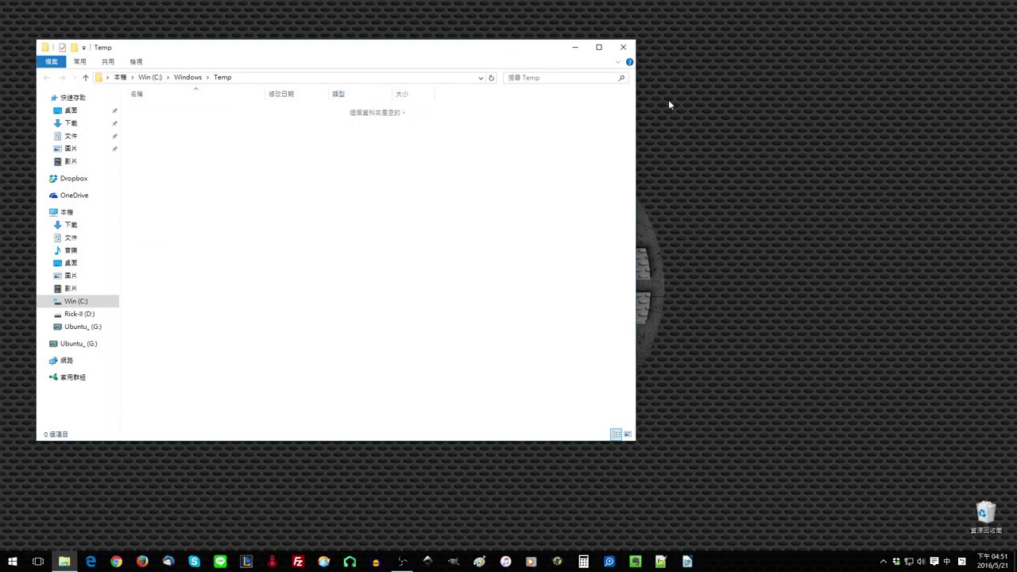
{"action": "left_click", "coordinate": [626, 48]}
Open the user's AppData Local Temp folder by running %temp%.
{"action": "right_click", "coordinate": [12, 561]}
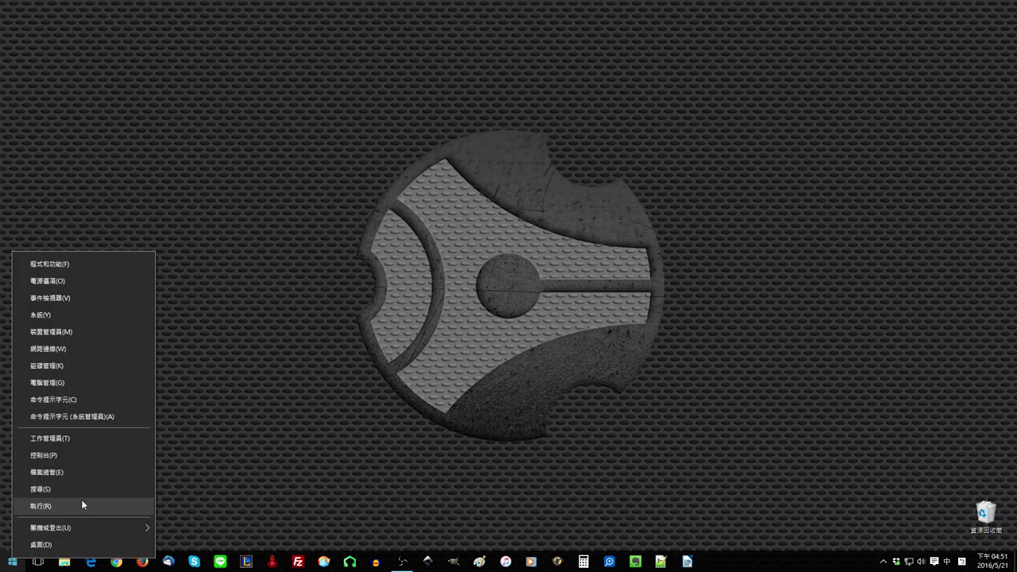
{"action": "left_click", "coordinate": [81, 502]}
{"action": "left_click", "coordinate": [468, 297]}
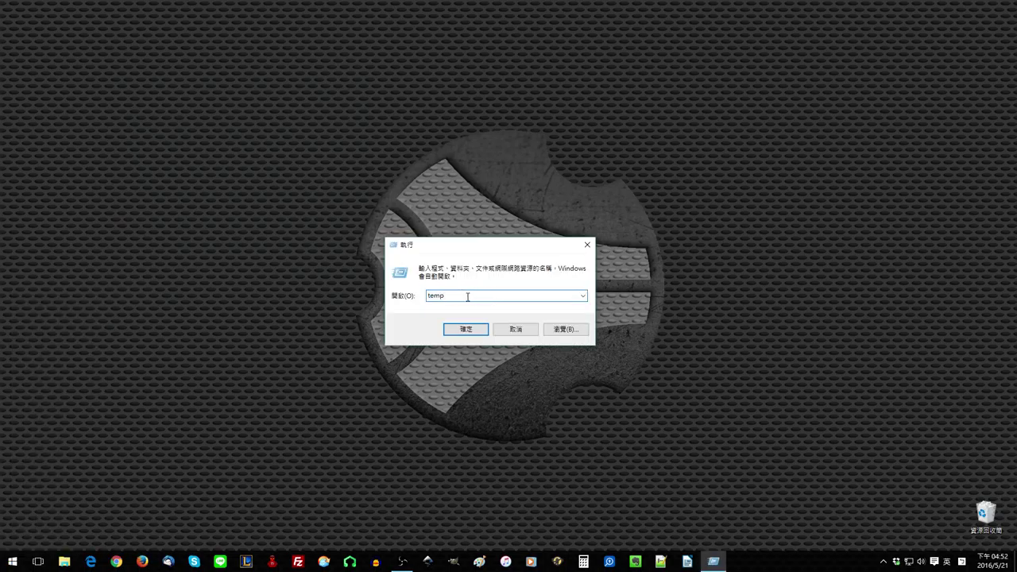
{"action": "type", "text": "%"}
{"action": "key", "text": "Home"}
{"action": "type", "text": "%"}
{"action": "left_click", "coordinate": [455, 332]}
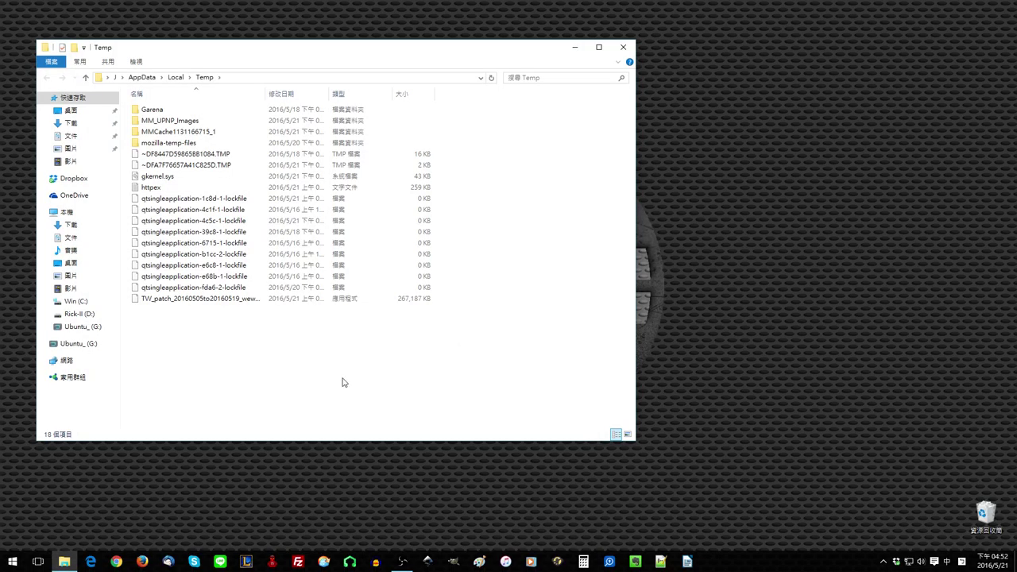
Delete all items in the user's Temp folder, skipping every file in use, and close the folder window.
{"action": "left_click_drag", "start_coordinate": [301, 387], "coordinate": [179, 111]}
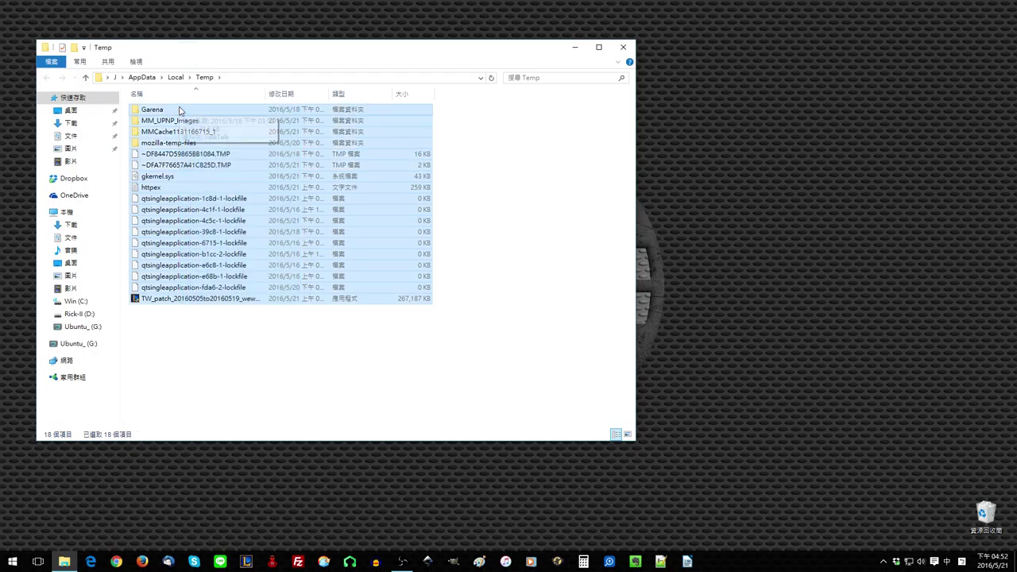
{"action": "right_click", "coordinate": [180, 110]}
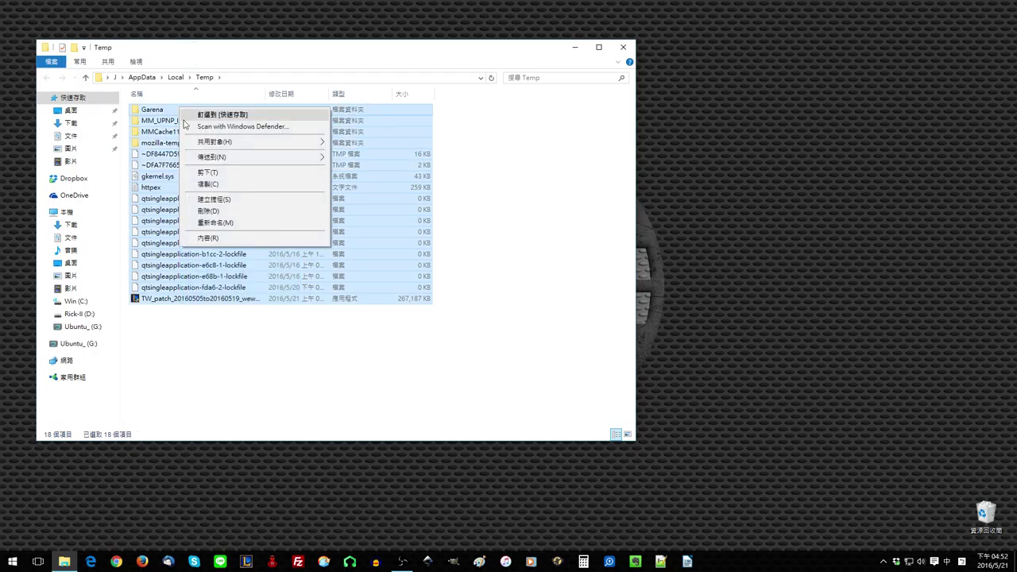
{"action": "left_click", "coordinate": [236, 217]}
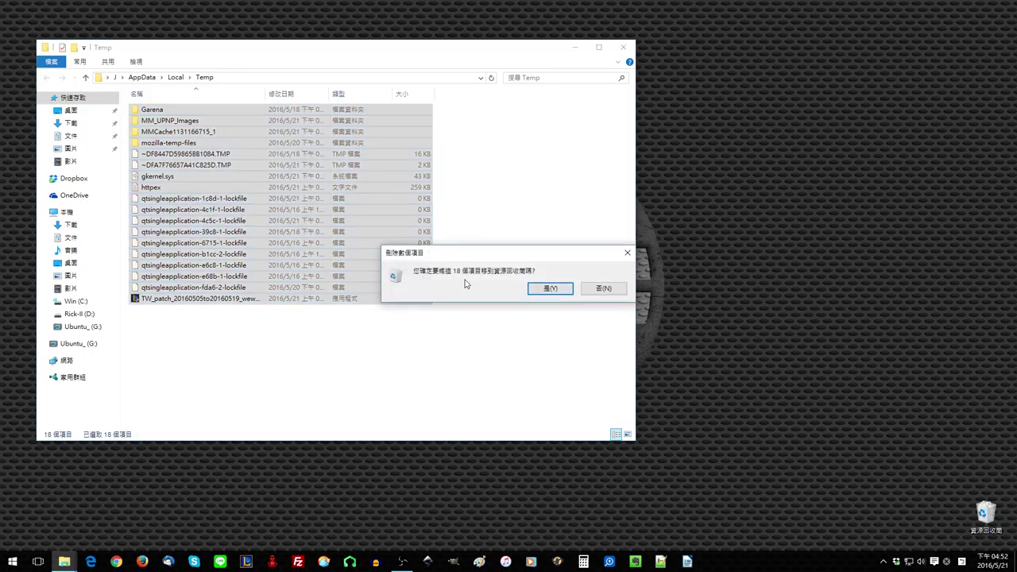
{"action": "left_click", "coordinate": [536, 291]}
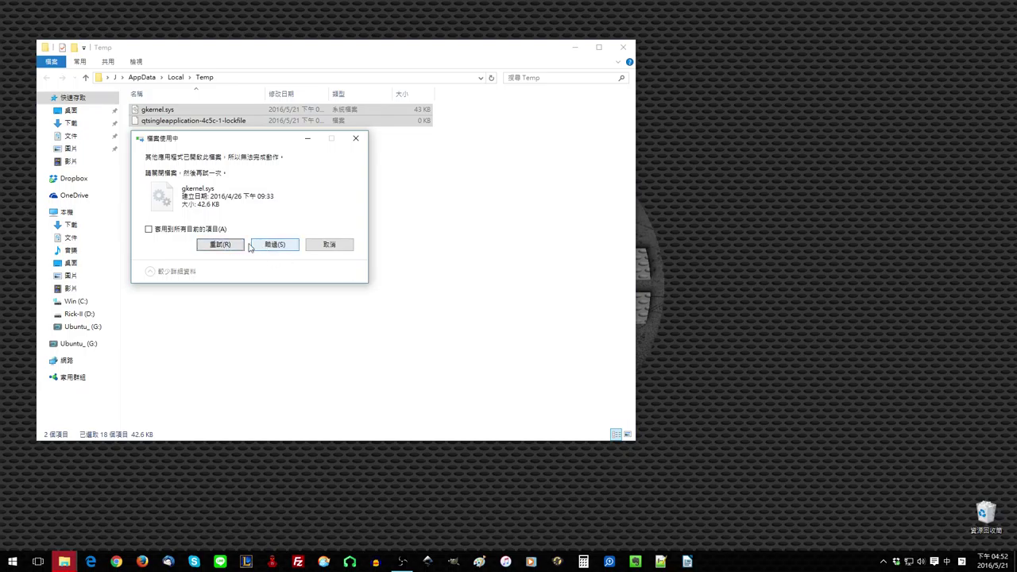
{"action": "left_click", "coordinate": [209, 230]}
{"action": "left_click", "coordinate": [263, 246]}
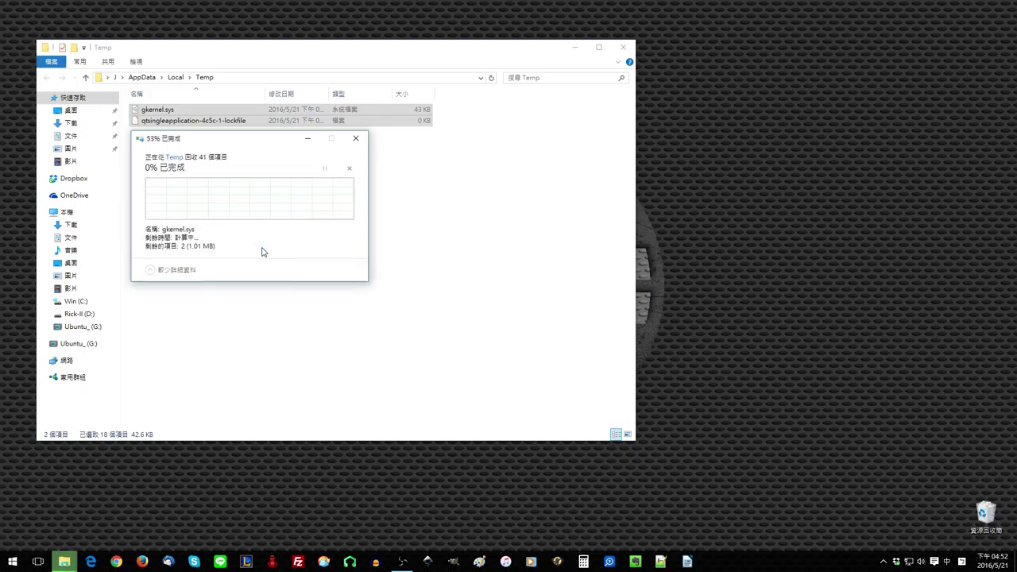
{"action": "left_click", "coordinate": [625, 49]}
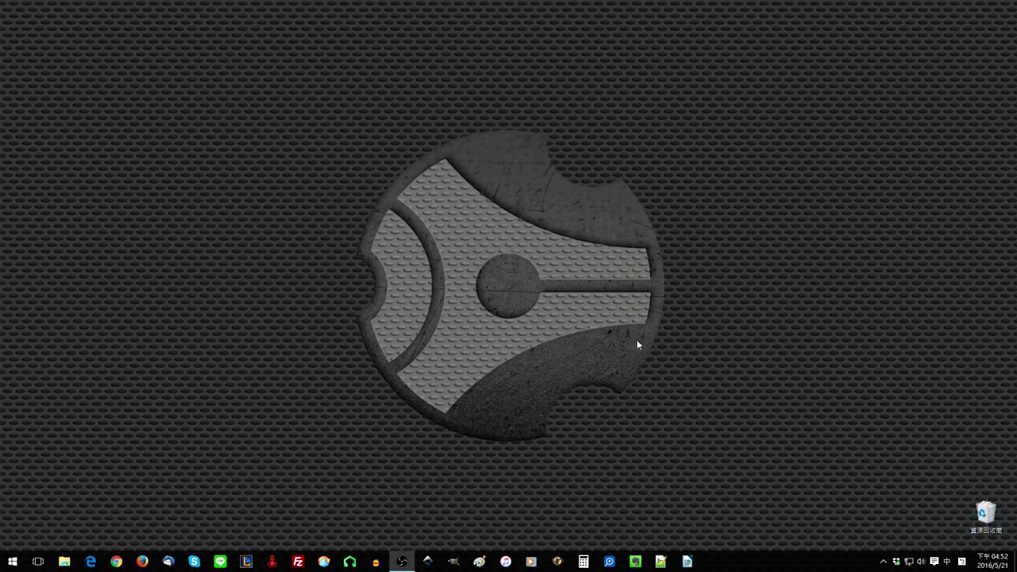
Open the Windows Prefetch folder by running prefetch and grant permanent access to it.
{"action": "right_click", "coordinate": [12, 561]}
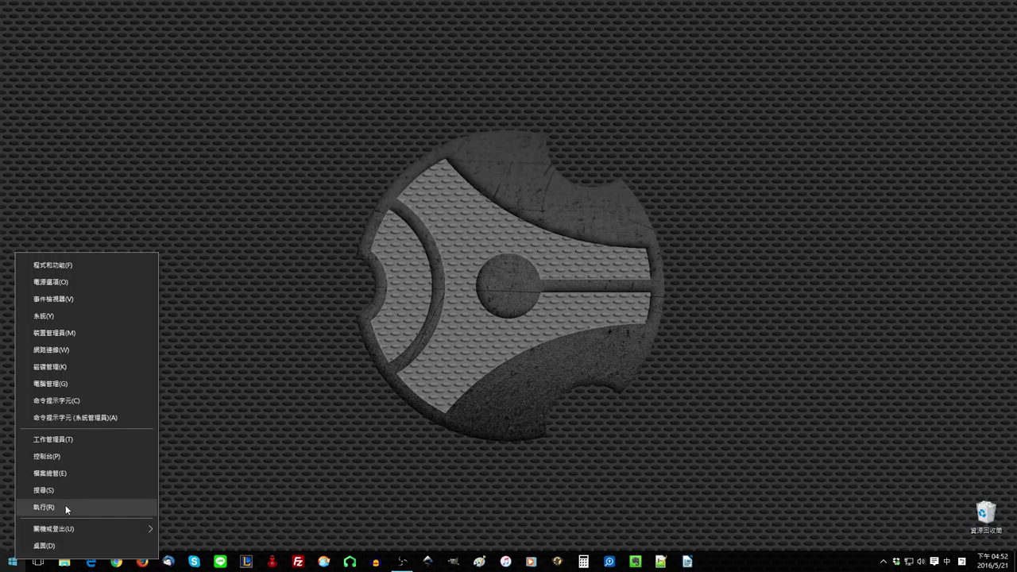
{"action": "left_click", "coordinate": [65, 505]}
{"action": "type", "text": "pre"}
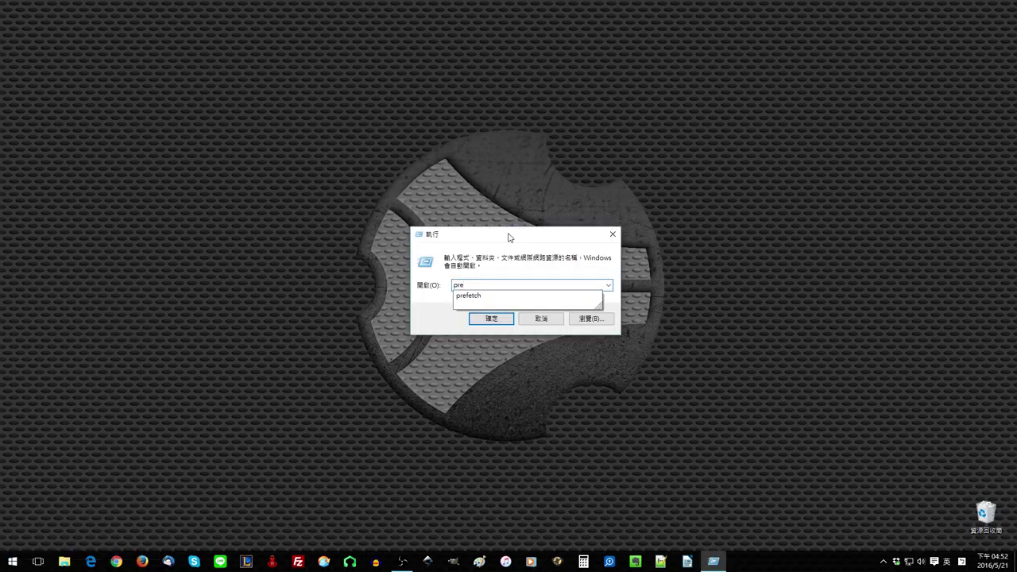
{"action": "type", "text": "fetch"}
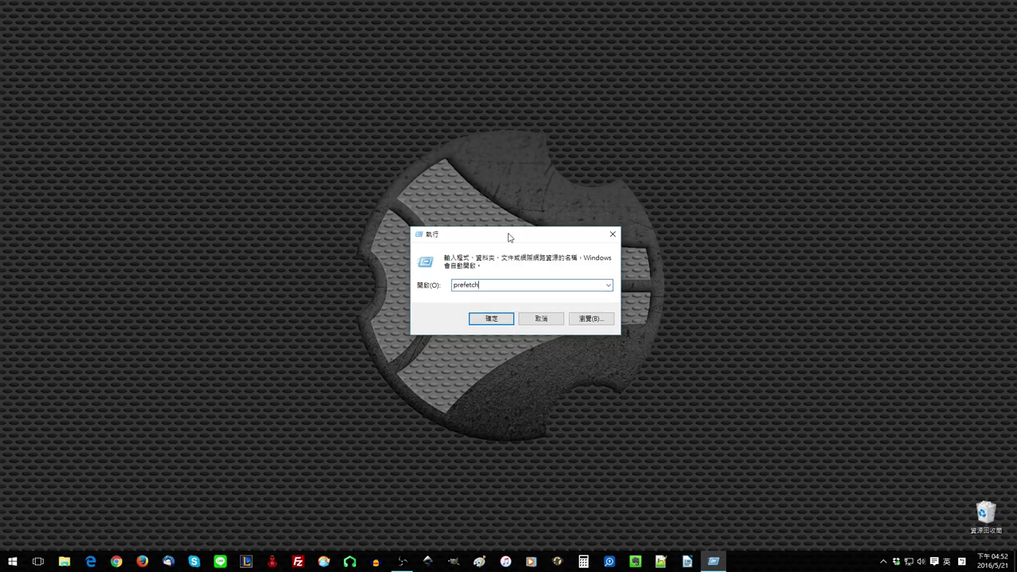
{"action": "left_click", "coordinate": [501, 320]}
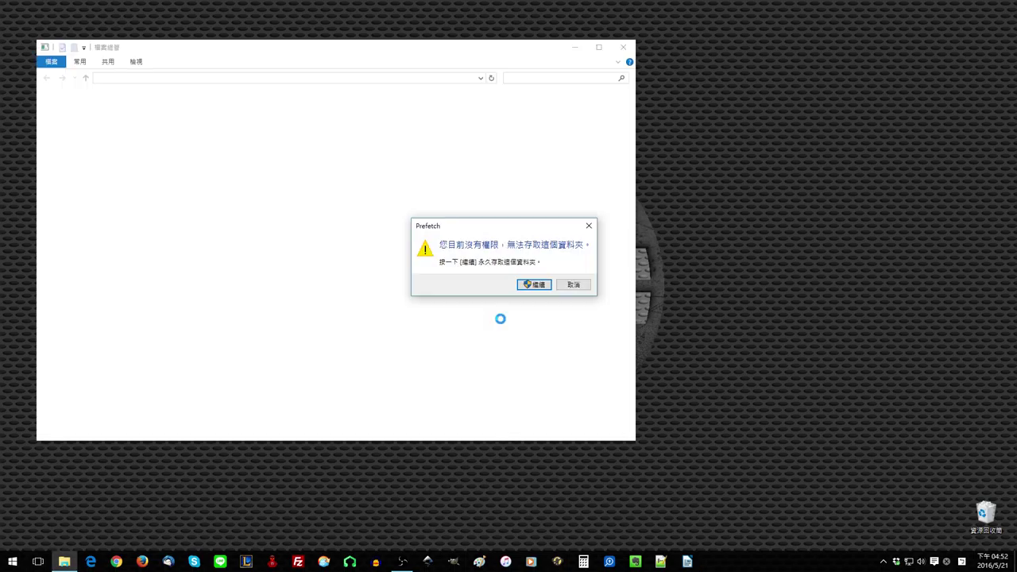
{"action": "left_click", "coordinate": [537, 286]}
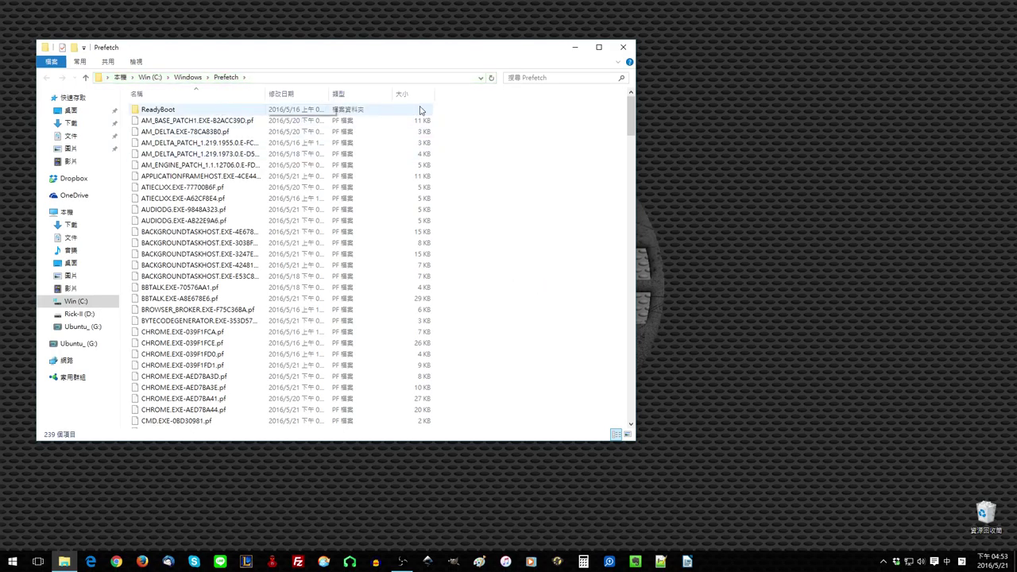
Delete all items in the Prefetch folder, skipping every file in use, and close the folder window.
{"action": "left_click_drag", "start_coordinate": [452, 111], "coordinate": [179, 427]}
{"action": "right_click", "coordinate": [178, 427]}
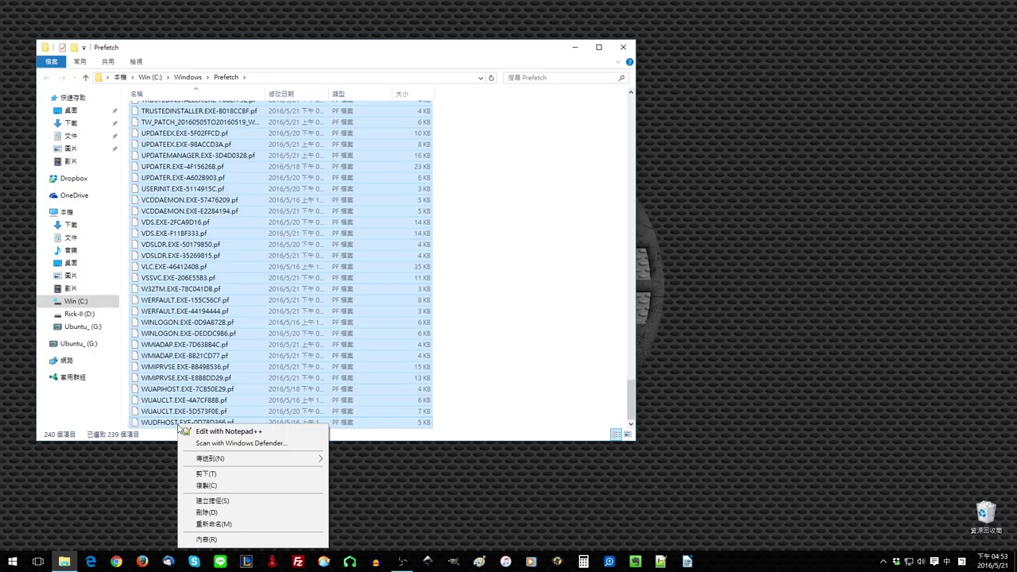
{"action": "left_click", "coordinate": [237, 513]}
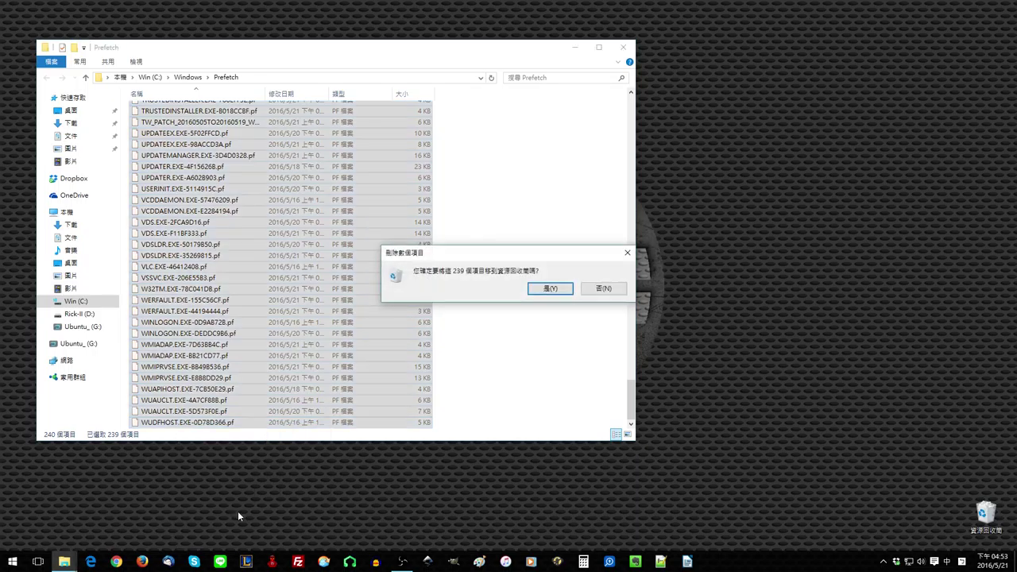
{"action": "left_click", "coordinate": [536, 290]}
{"action": "left_click", "coordinate": [474, 229]}
{"action": "left_click", "coordinate": [528, 244]}
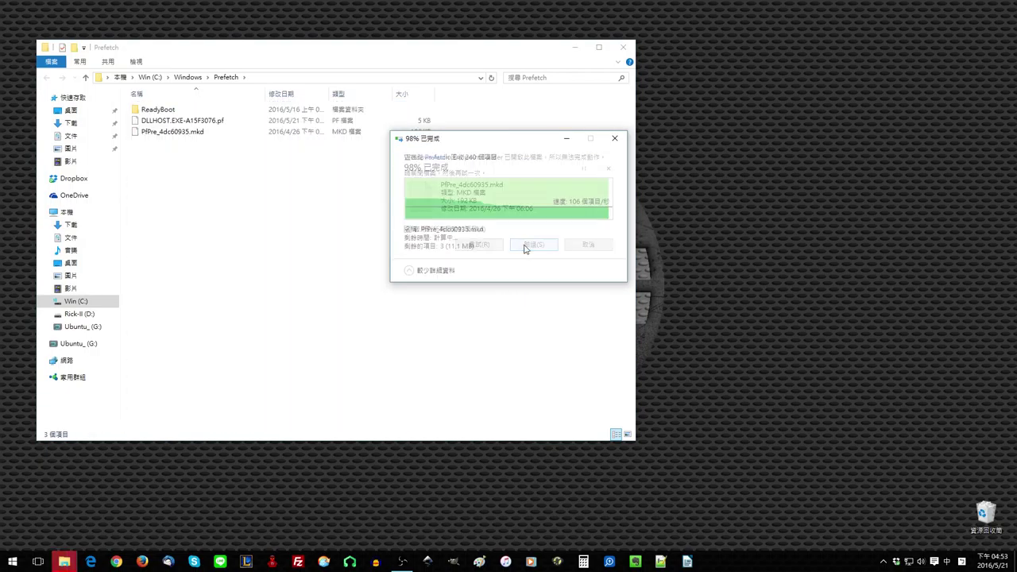
{"action": "left_click", "coordinate": [625, 49]}
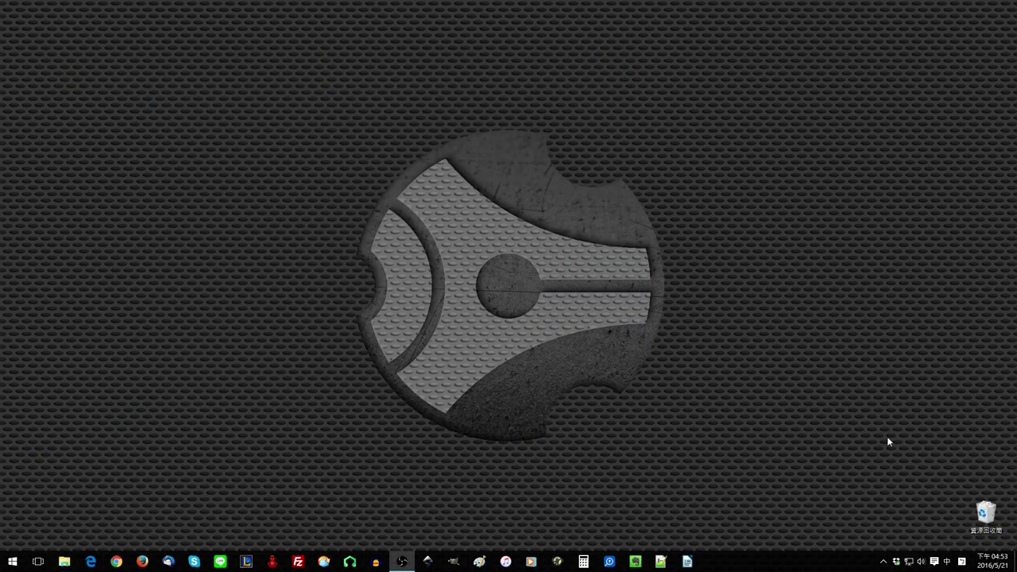
Empty the Recycle Bin, granting administrator permission for all current items.
{"action": "right_click", "coordinate": [984, 509]}
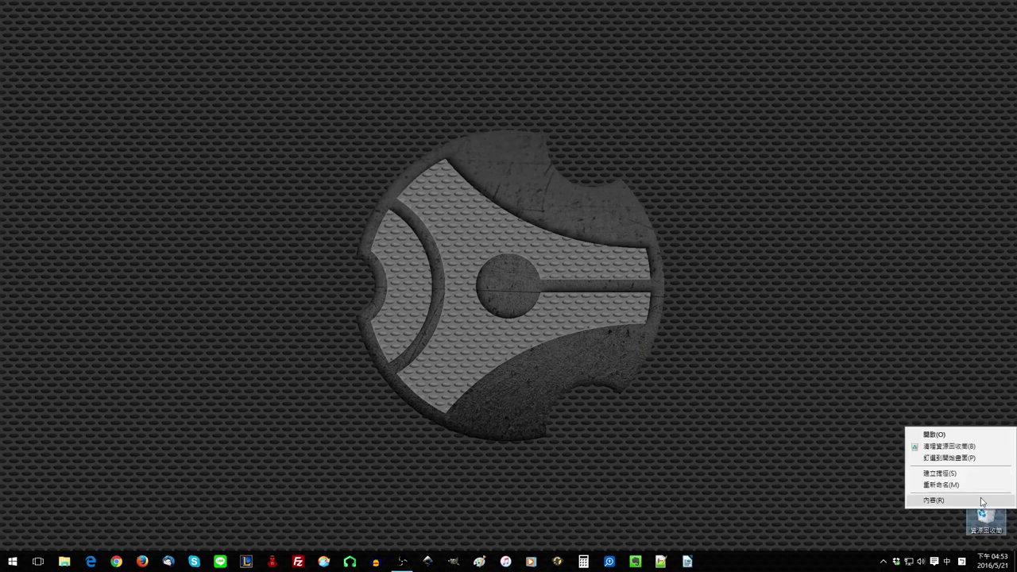
{"action": "left_click", "coordinate": [982, 448]}
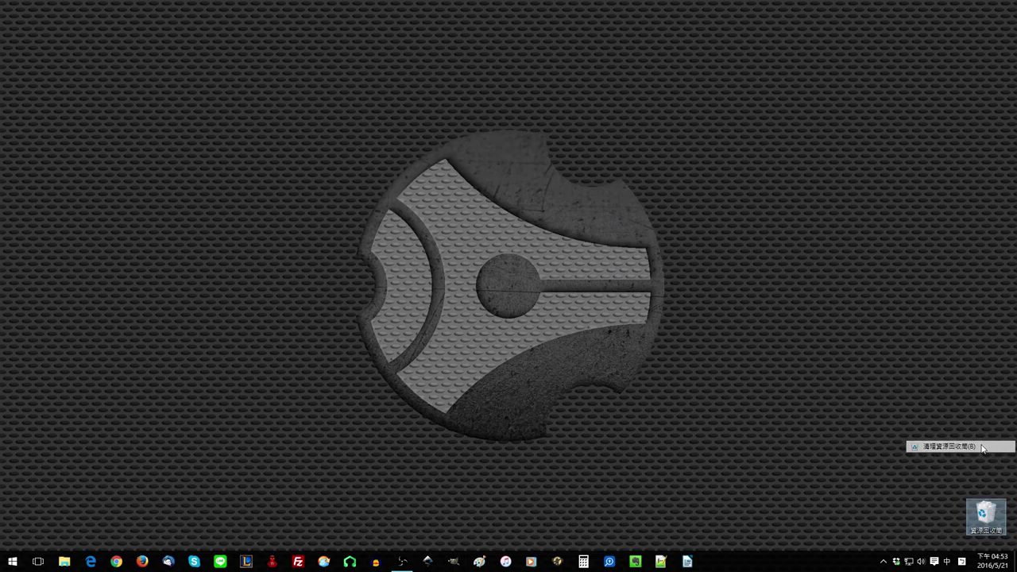
{"action": "left_click", "coordinate": [566, 289]}
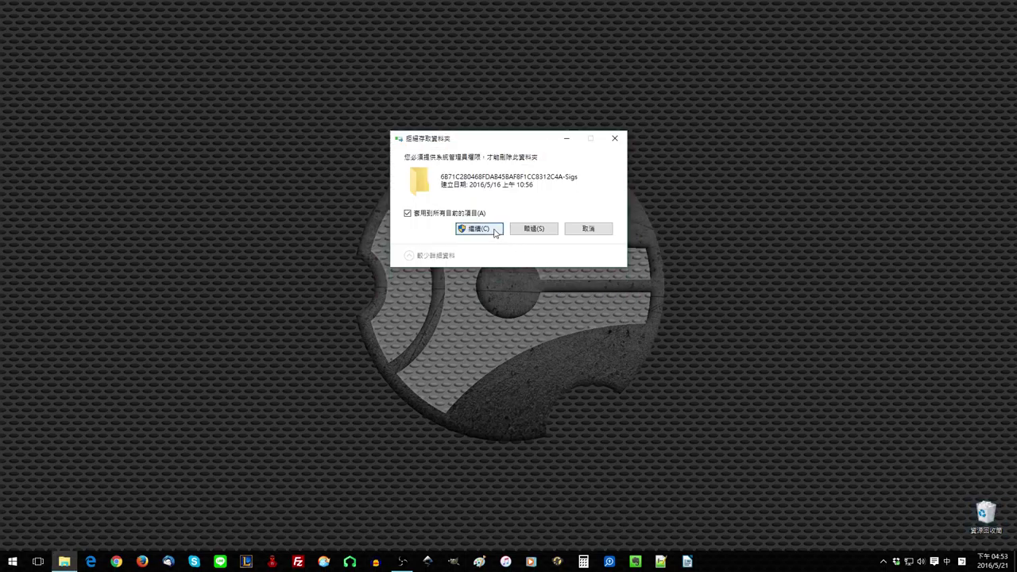
{"action": "left_click", "coordinate": [479, 228]}
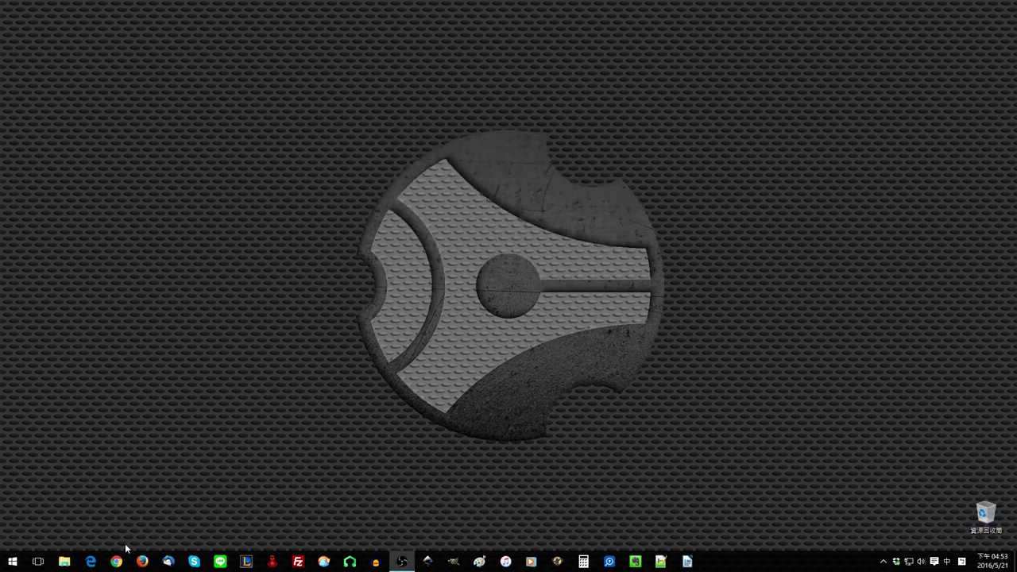
Switch to Microsoft Edge, open Piriform's CCleaner download page from the search results, and choose FileHippo.com as the source for CCleaner Free.
{"action": "left_click", "coordinate": [91, 562]}
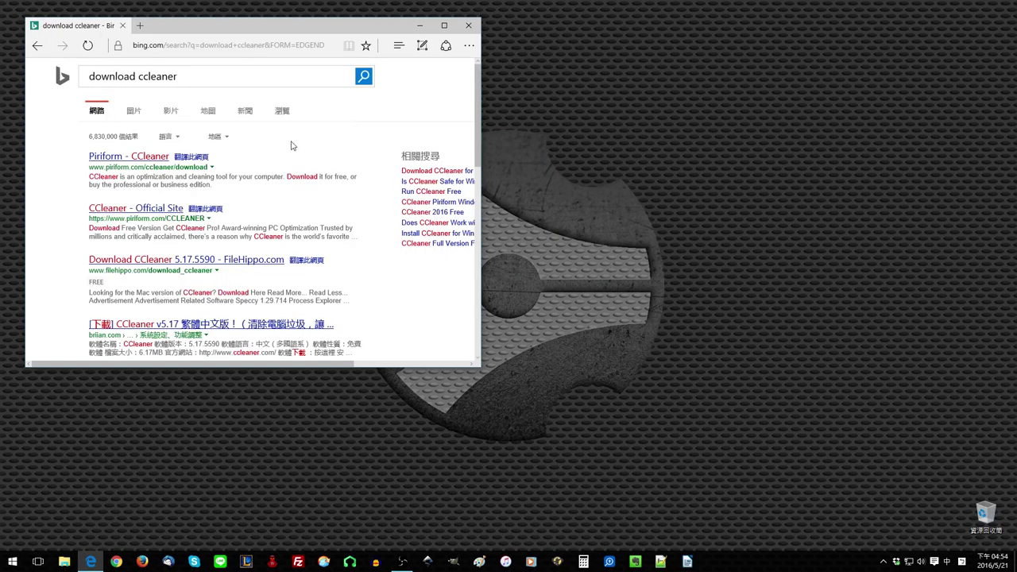
{"action": "left_click", "coordinate": [118, 161]}
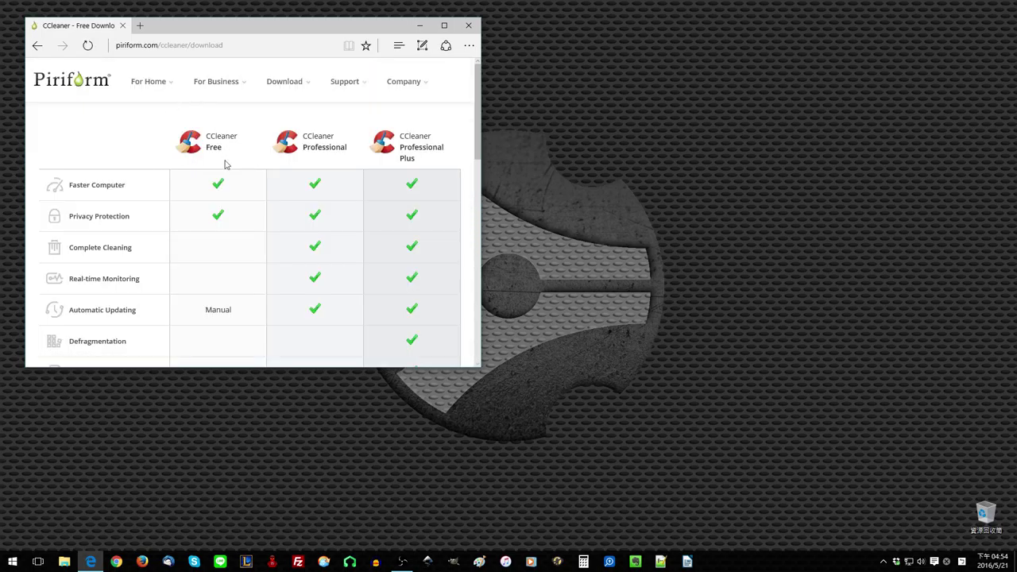
{"action": "scroll", "coordinate": [233, 234], "scroll_direction": "down", "scroll_amount": 3}
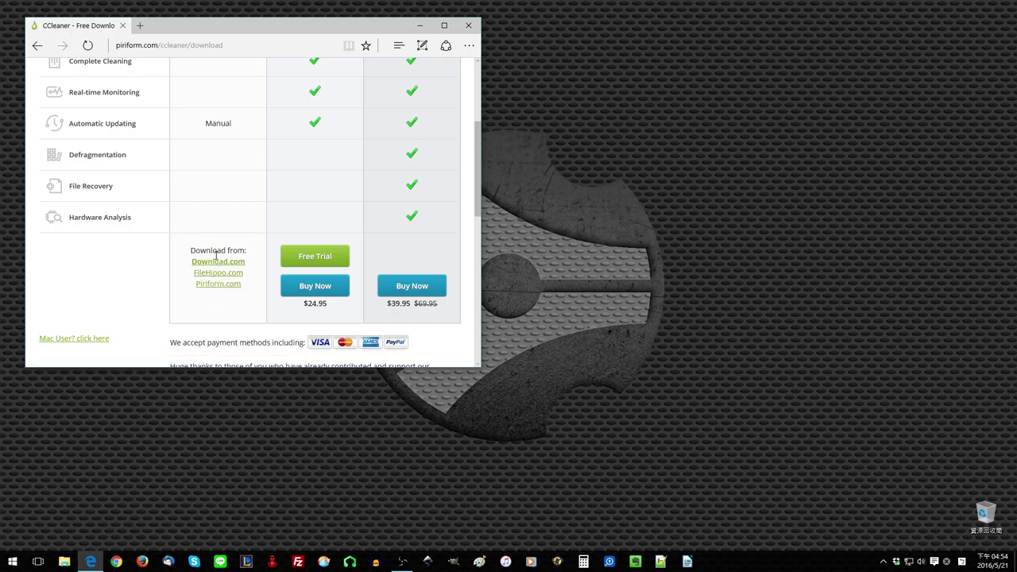
{"action": "left_click", "coordinate": [212, 276]}
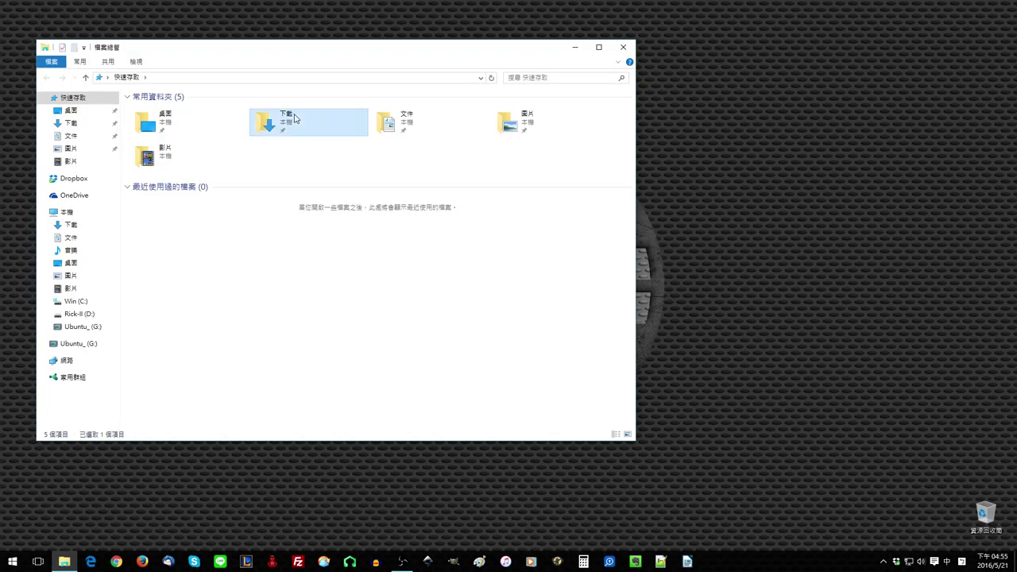
Launch the ccsetup517 installer from the Downloads folder and close the folder window.
{"action": "double_click", "coordinate": [294, 118]}
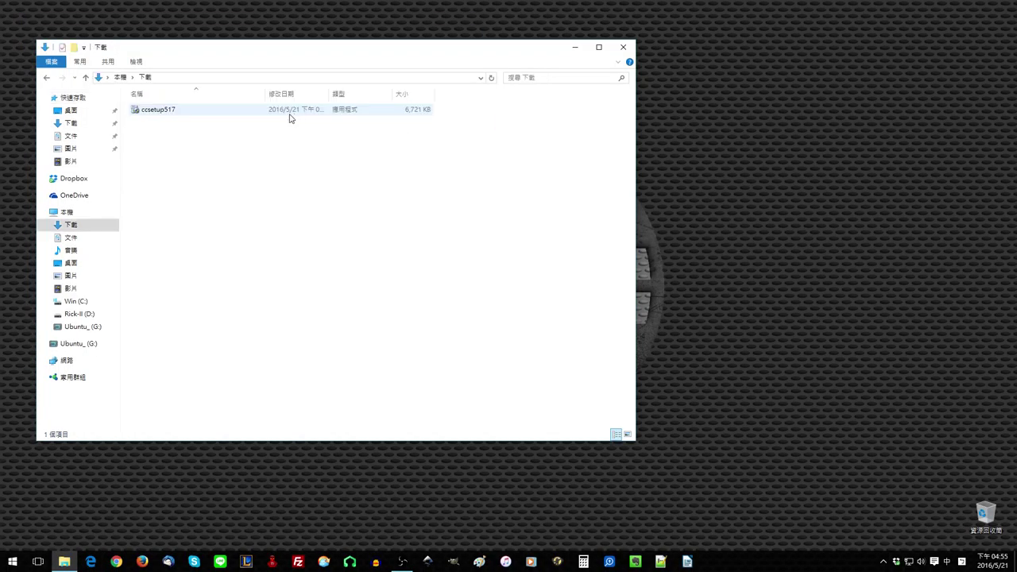
{"action": "left_click", "coordinate": [148, 111]}
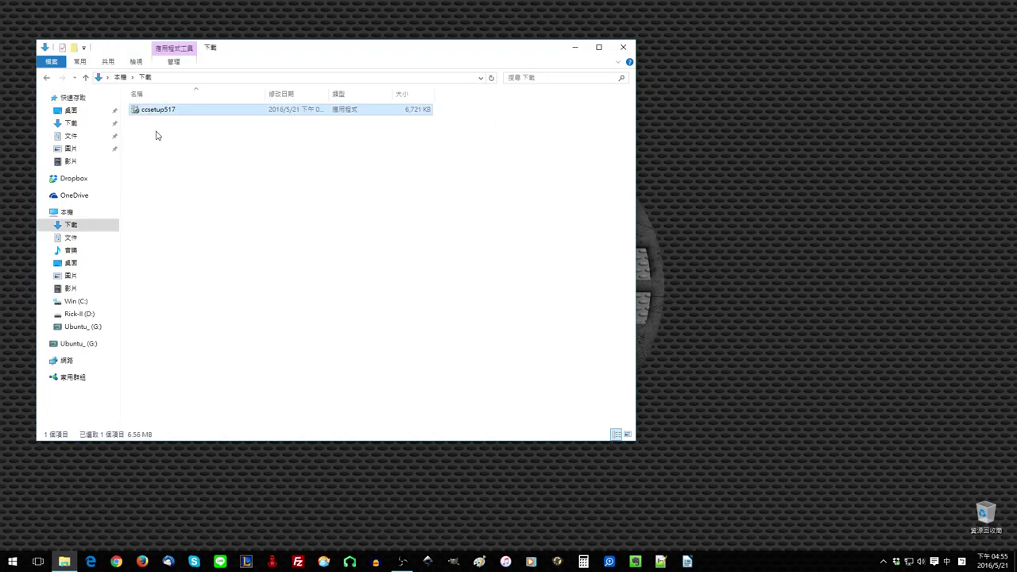
{"action": "double_click", "coordinate": [144, 113]}
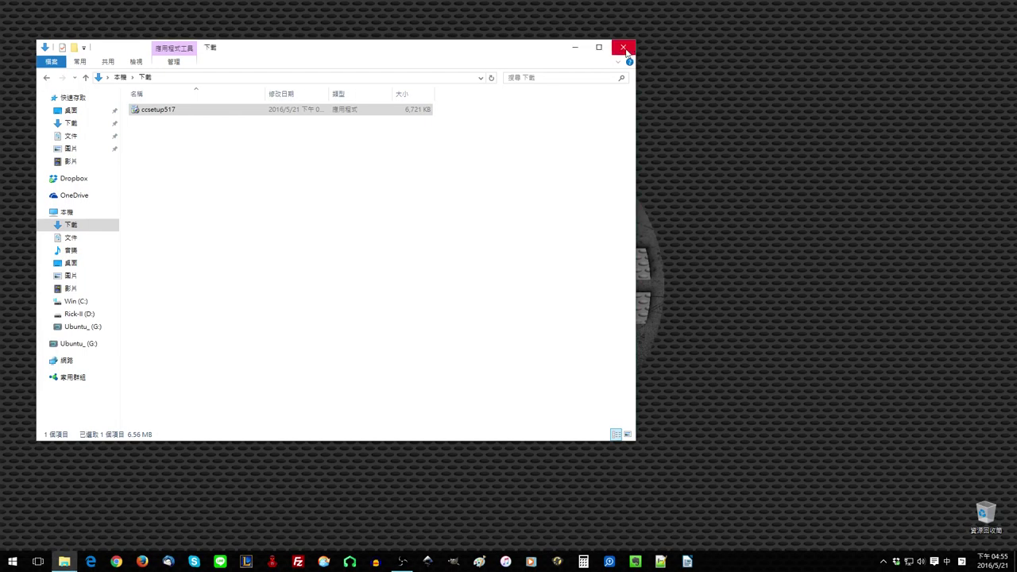
{"action": "left_click", "coordinate": [623, 46]}
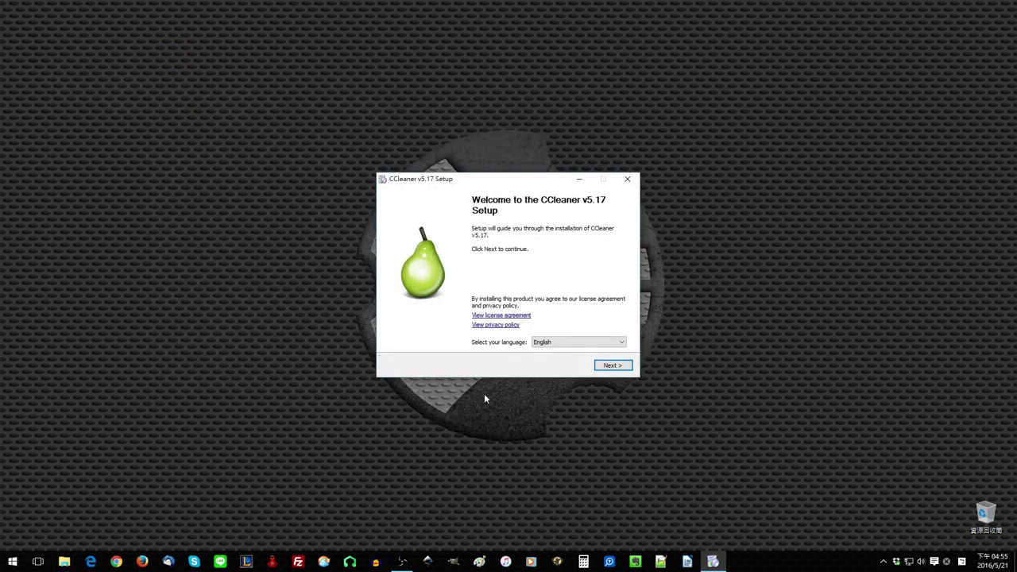
Set the CCleaner setup language to Traditional Chinese (繁體中文) and continue to the installation options.
{"action": "left_click", "coordinate": [563, 343]}
{"action": "scroll", "coordinate": [611, 429], "scroll_direction": "down", "scroll_amount": 5}
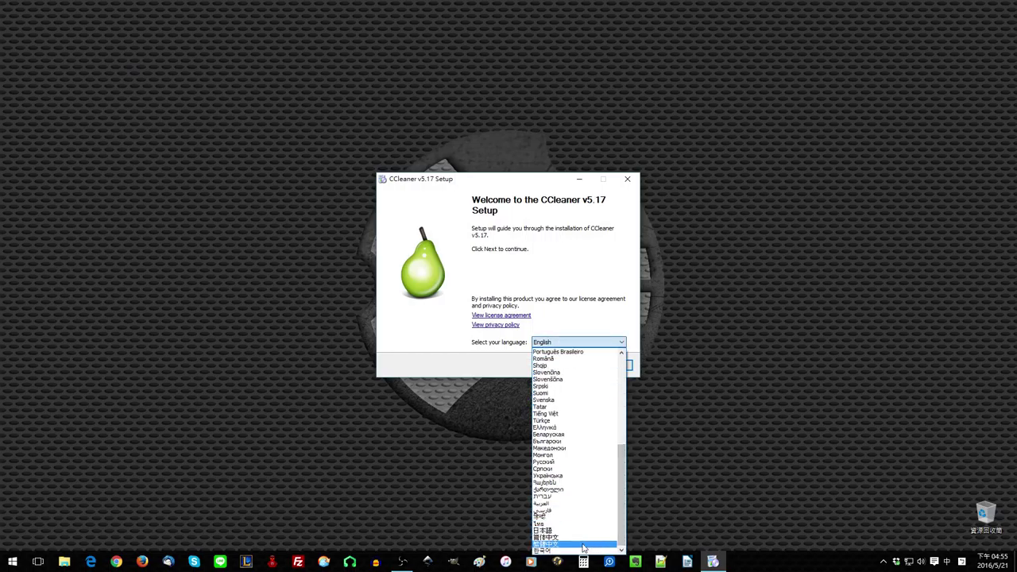
{"action": "left_click", "coordinate": [583, 545]}
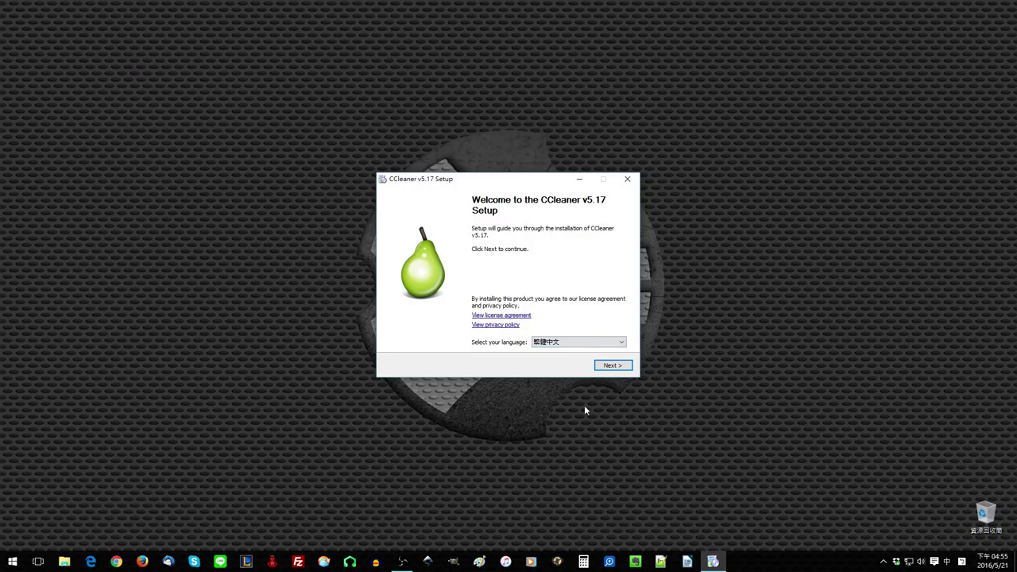
{"action": "left_click", "coordinate": [598, 365]}
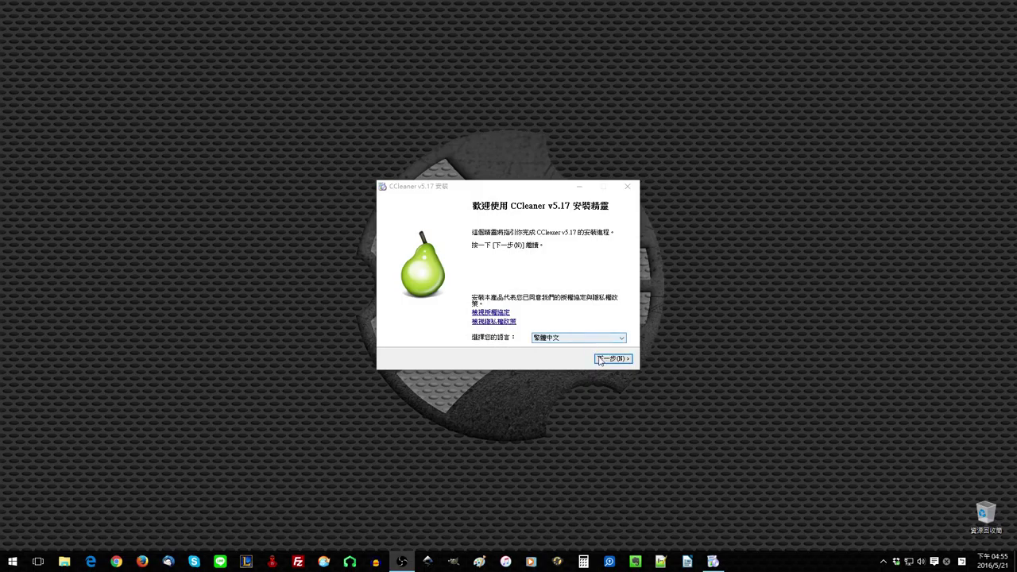
{"action": "left_click", "coordinate": [610, 358]}
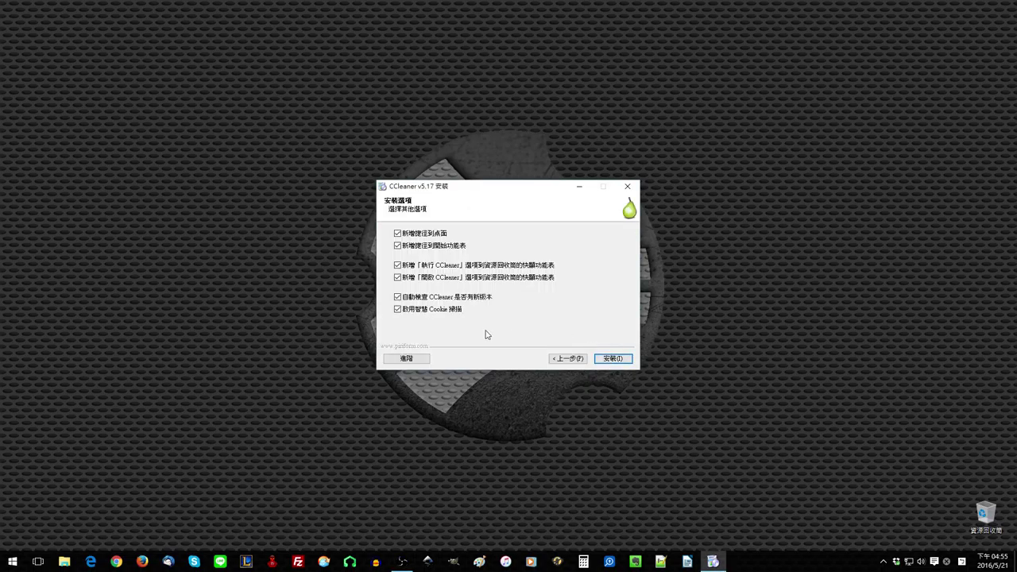
Turn off the update check and both Recycle Bin menu entries, toggle the intelligent cookie scan option, and install CCleaner.
{"action": "left_click", "coordinate": [397, 309]}
{"action": "left_click", "coordinate": [397, 296]}
{"action": "left_click", "coordinate": [397, 277]}
{"action": "left_click", "coordinate": [398, 265]}
{"action": "left_click", "coordinate": [397, 309]}
{"action": "left_click", "coordinate": [397, 308]}
{"action": "left_click", "coordinate": [397, 309]}
{"action": "left_click", "coordinate": [602, 359]}
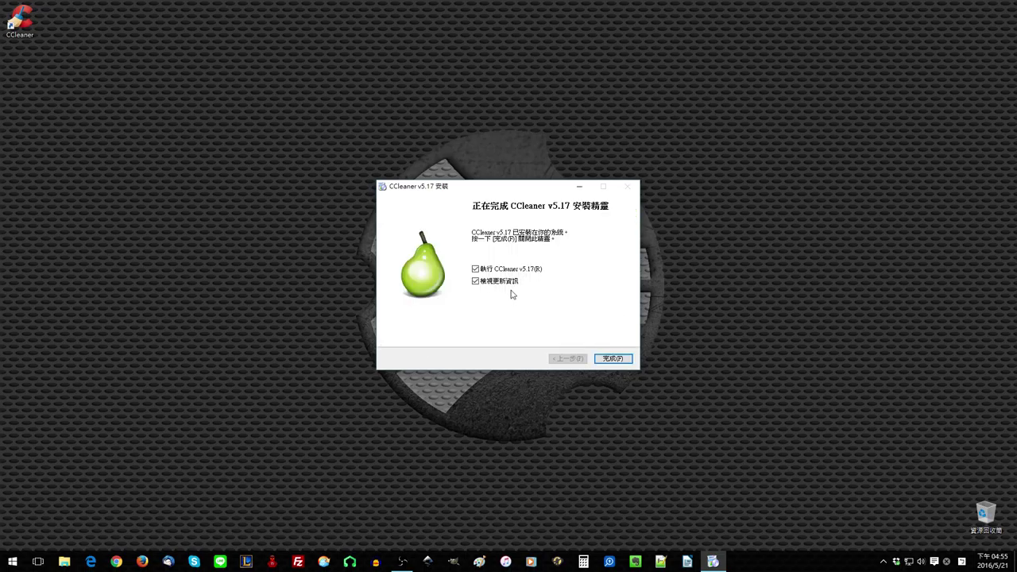
Finish the CCleaner setup with running the program and viewing the release notes both turned off.
{"action": "left_click", "coordinate": [475, 280]}
{"action": "left_click", "coordinate": [475, 268]}
{"action": "left_click", "coordinate": [613, 359]}
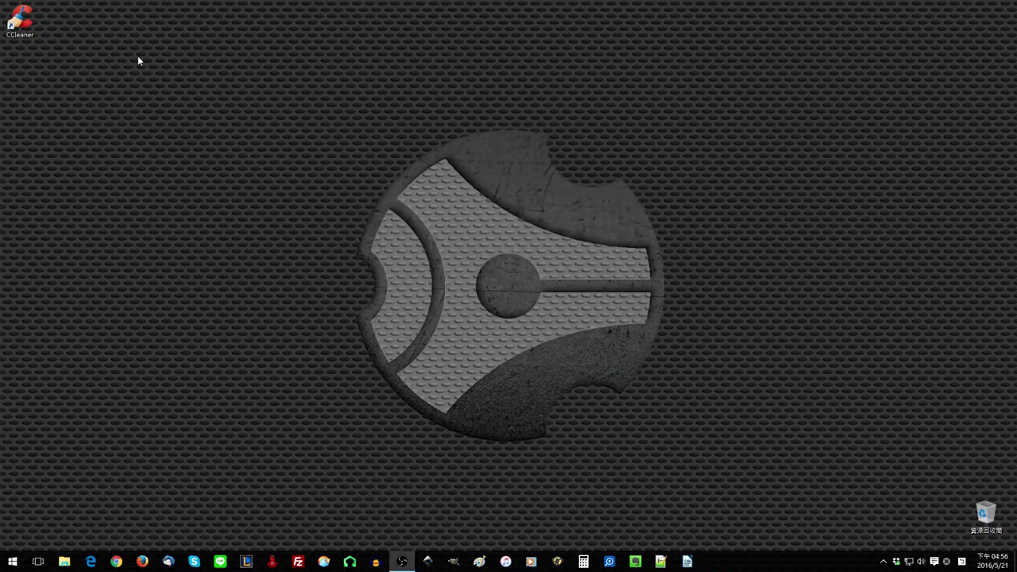
Move the CCleaner shortcut from the desktop corner to the centre, and from there to just outside the wallpaper emblem's left edge.
{"action": "left_click", "coordinate": [20, 23]}
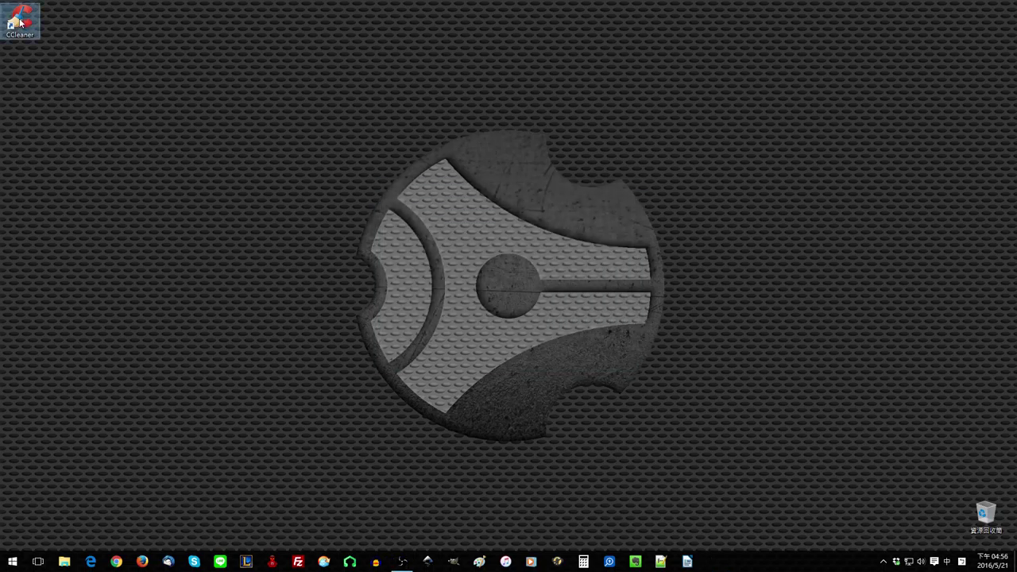
{"action": "left_click_drag", "start_coordinate": [20, 23], "coordinate": [510, 289]}
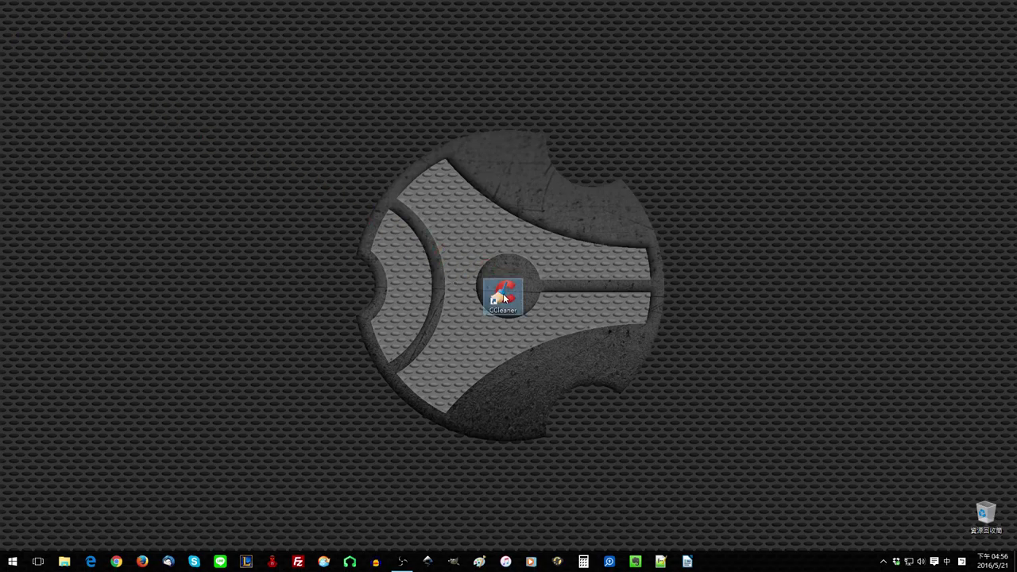
{"action": "mouse_move", "coordinate": [503, 291]}
{"action": "left_mouse_down"}
{"action": "mouse_move", "coordinate": [503, 242]}
{"action": "mouse_move", "coordinate": [509, 287]}
{"action": "left_mouse_up"}
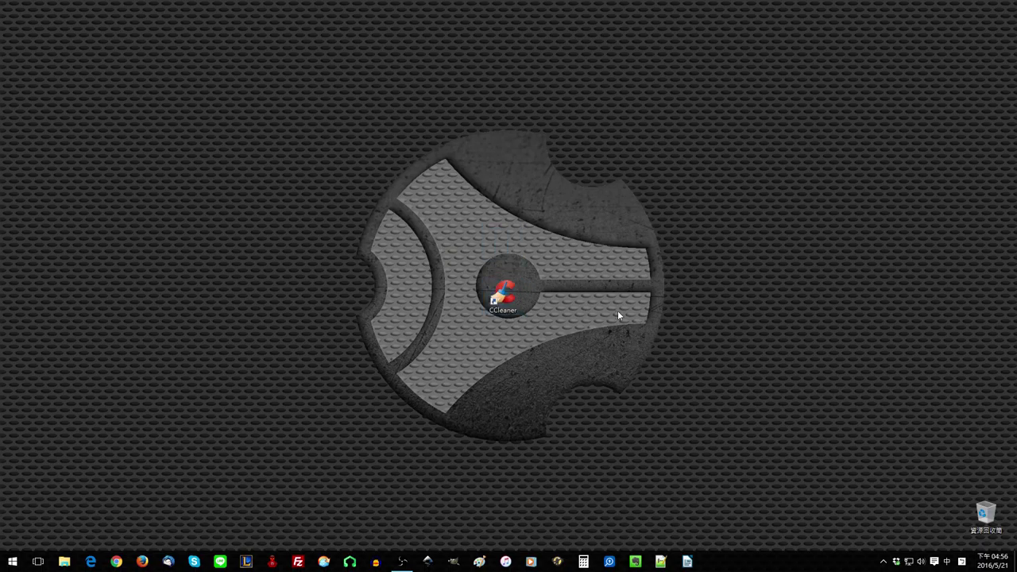
{"action": "left_click_drag", "start_coordinate": [506, 296], "coordinate": [343, 294]}
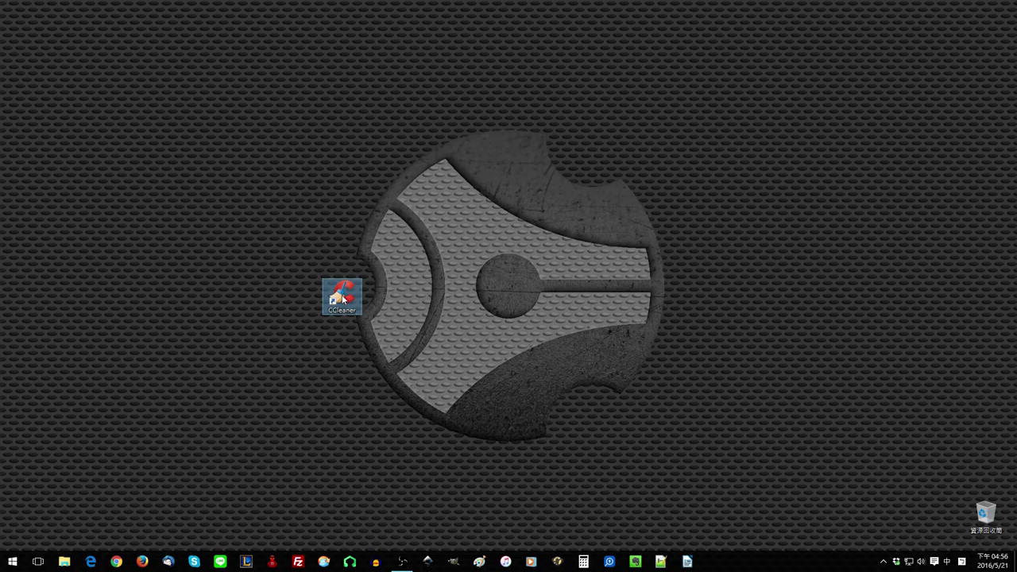
Open CCleaner and scan the registry for issues in all listed categories.
{"action": "double_click", "coordinate": [342, 298]}
{"action": "left_click", "coordinate": [339, 227]}
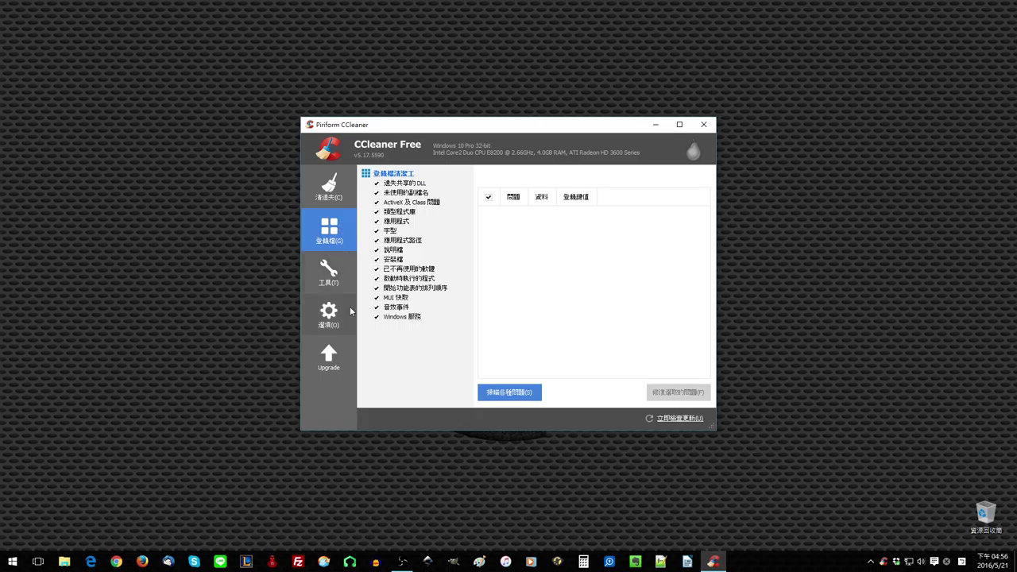
{"action": "left_click", "coordinate": [489, 400]}
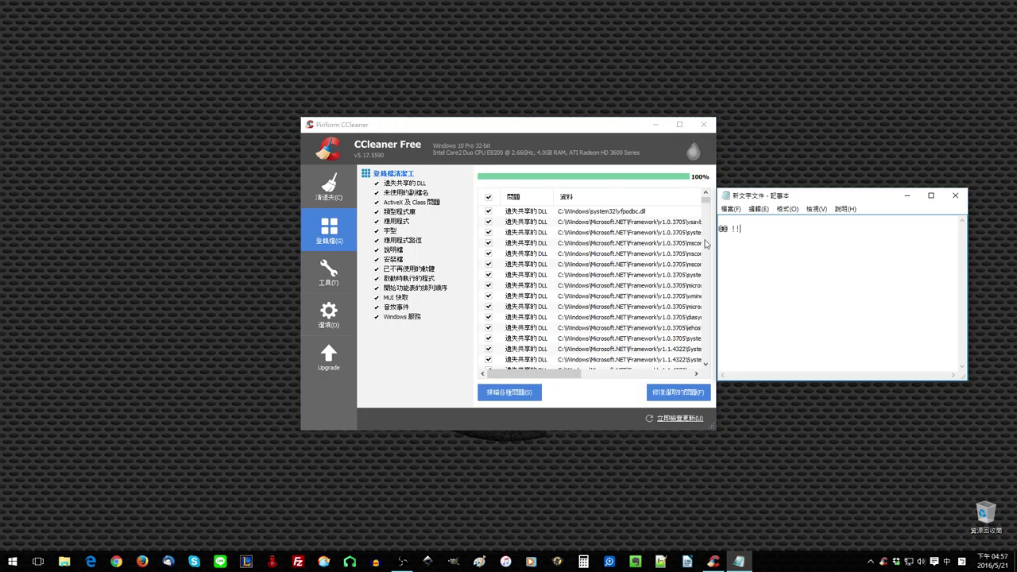
{"action": "mouse_move", "coordinate": [706, 205]}
{"action": "left_mouse_down"}
{"action": "mouse_move", "coordinate": [705, 229]}
{"action": "mouse_move", "coordinate": [712, 199]}
{"action": "left_mouse_up"}
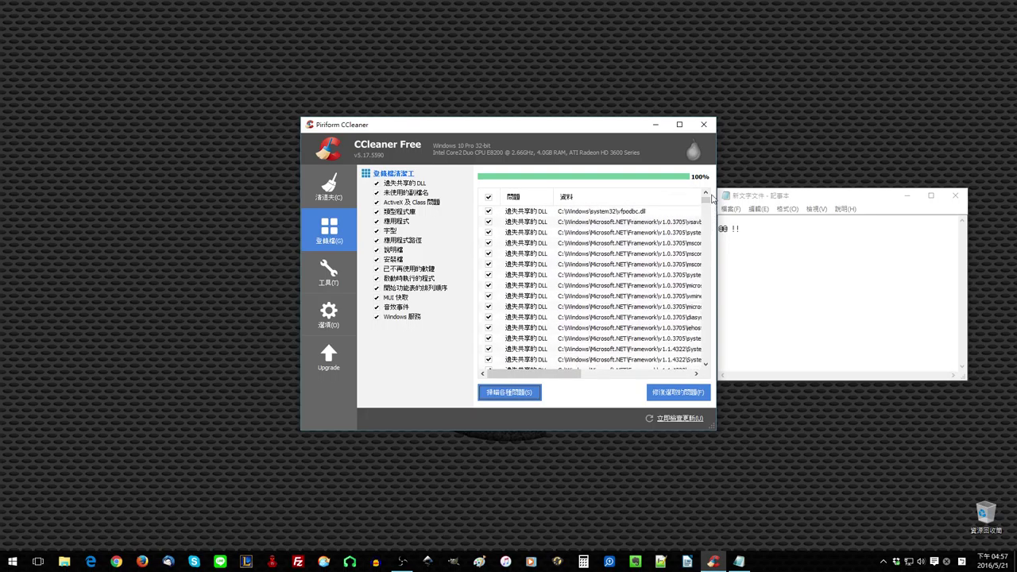
Close the 新文字文件 note in Notepad without saving and move its file to the Recycle Bin.
{"action": "left_click", "coordinate": [955, 195]}
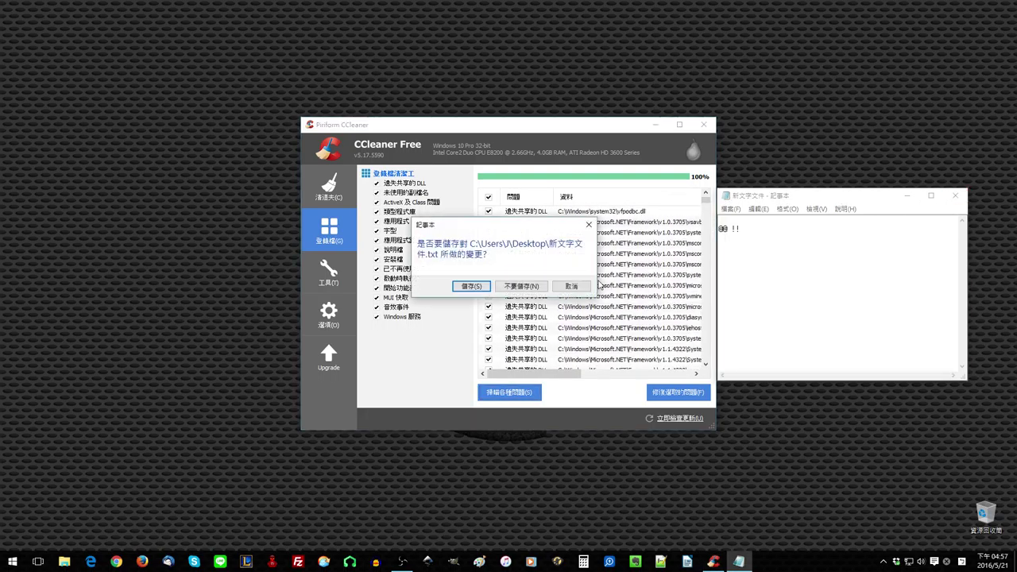
{"action": "left_click", "coordinate": [522, 286]}
{"action": "left_click_drag", "start_coordinate": [753, 219], "coordinate": [985, 512]}
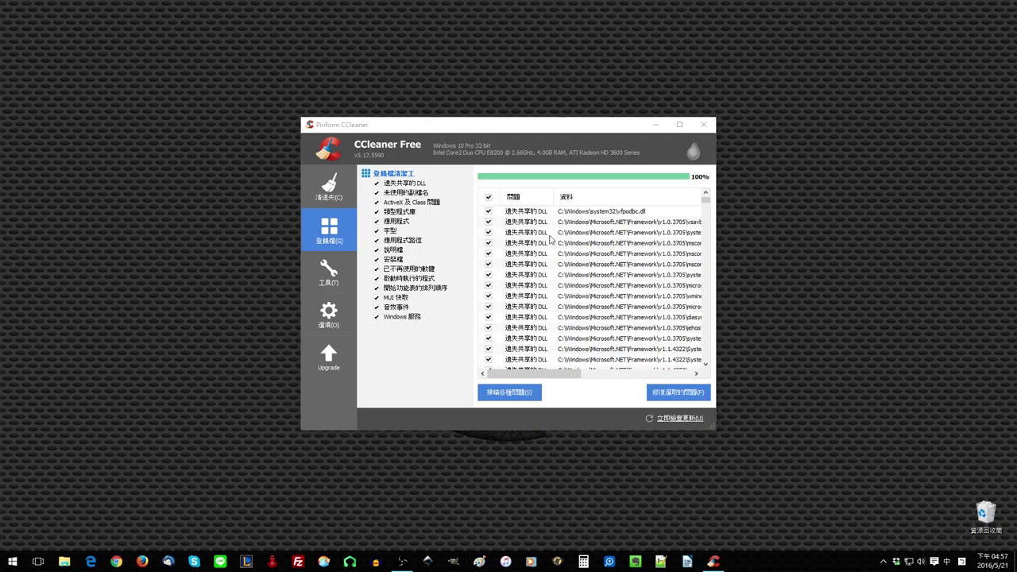
Fix all selected registry issues without backing up the registry, and close the CCleaner window.
{"action": "left_click", "coordinate": [493, 213]}
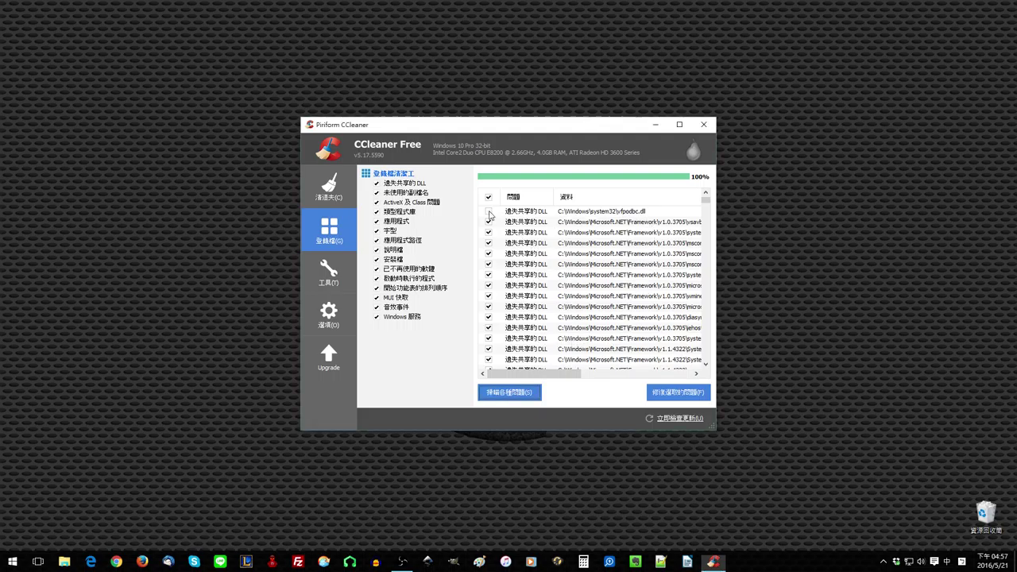
{"action": "left_click", "coordinate": [491, 212]}
{"action": "left_click", "coordinate": [660, 393]}
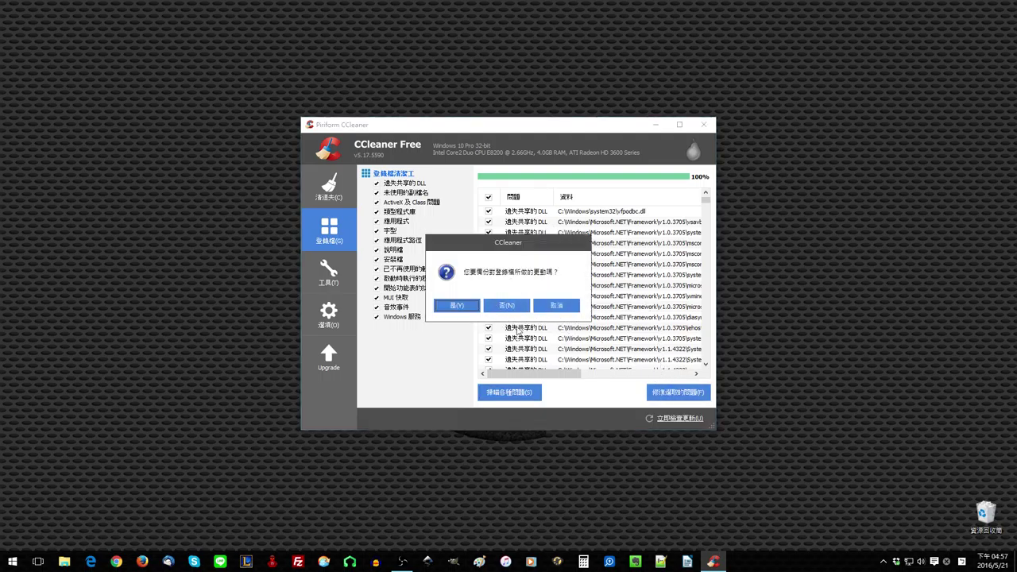
{"action": "left_click", "coordinate": [521, 306]}
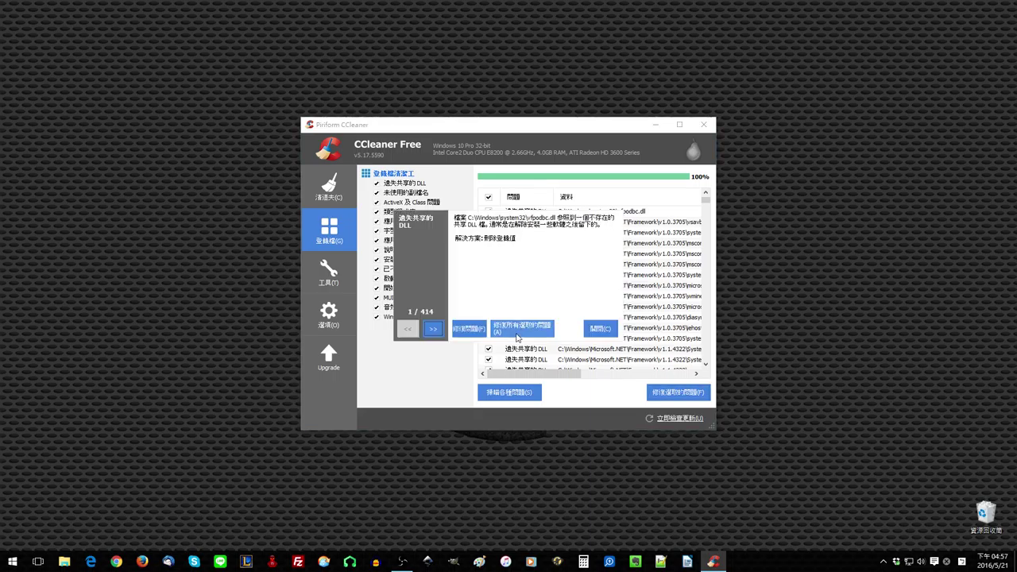
{"action": "left_click", "coordinate": [518, 328]}
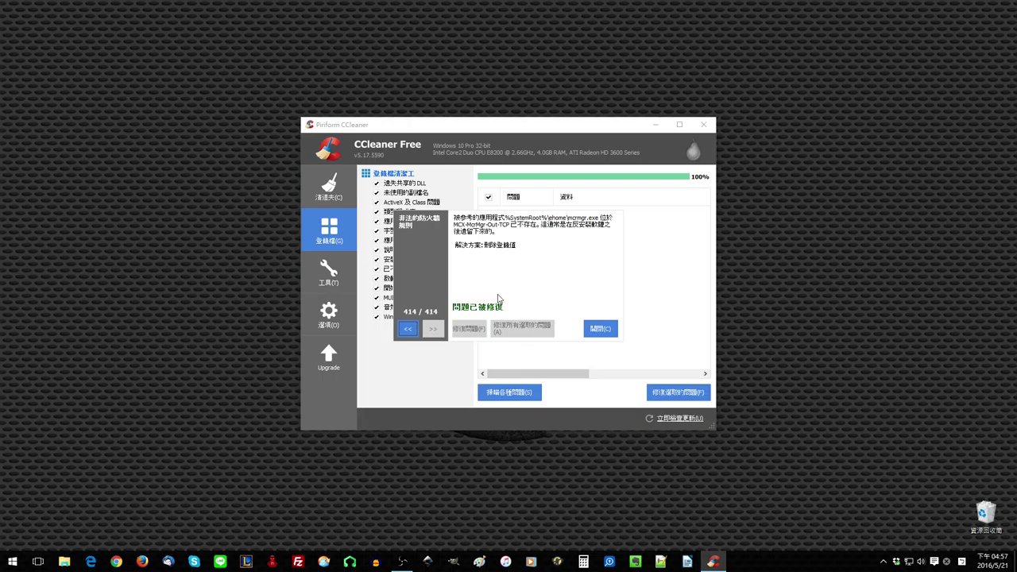
{"action": "left_click", "coordinate": [596, 328]}
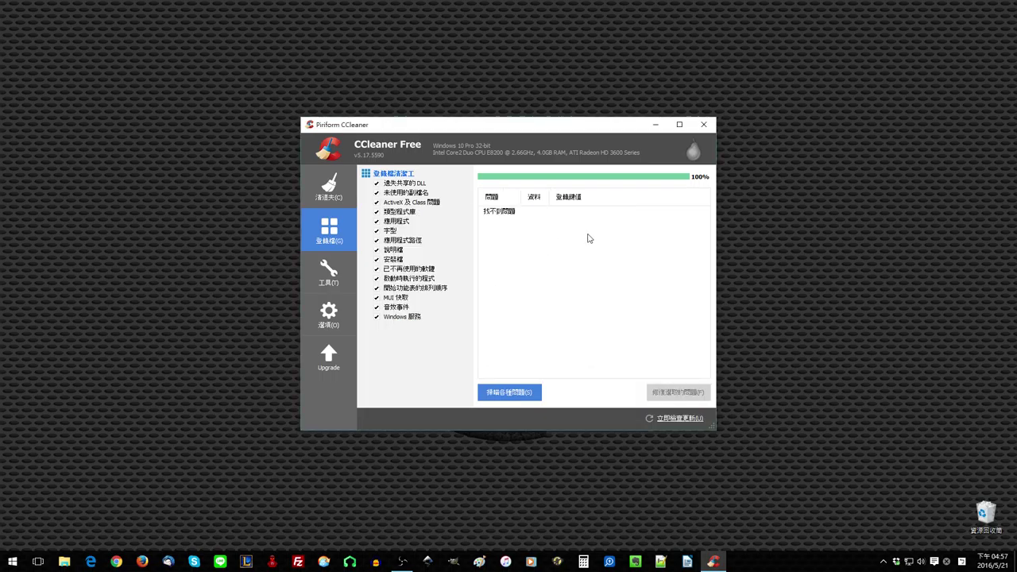
{"action": "left_click", "coordinate": [705, 126]}
Place the 新文字文件 text file above the Recycle Bin on the desktop and exit CCleaner's background process.
{"action": "left_click_drag", "start_coordinate": [830, 367], "coordinate": [944, 397]}
{"action": "left_click", "coordinate": [1008, 453]}
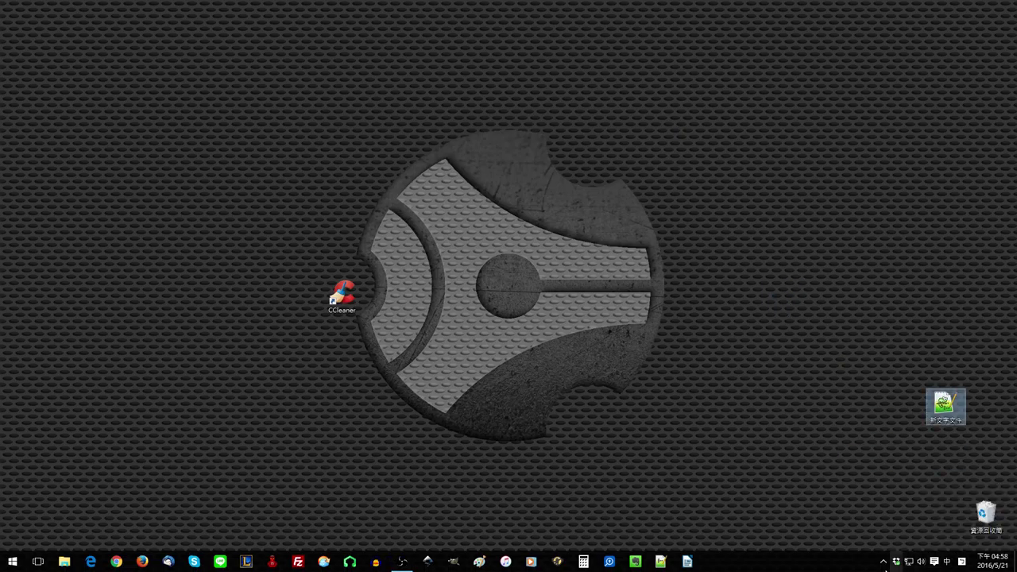
{"action": "left_click", "coordinate": [884, 561]}
{"action": "right_click", "coordinate": [884, 542]}
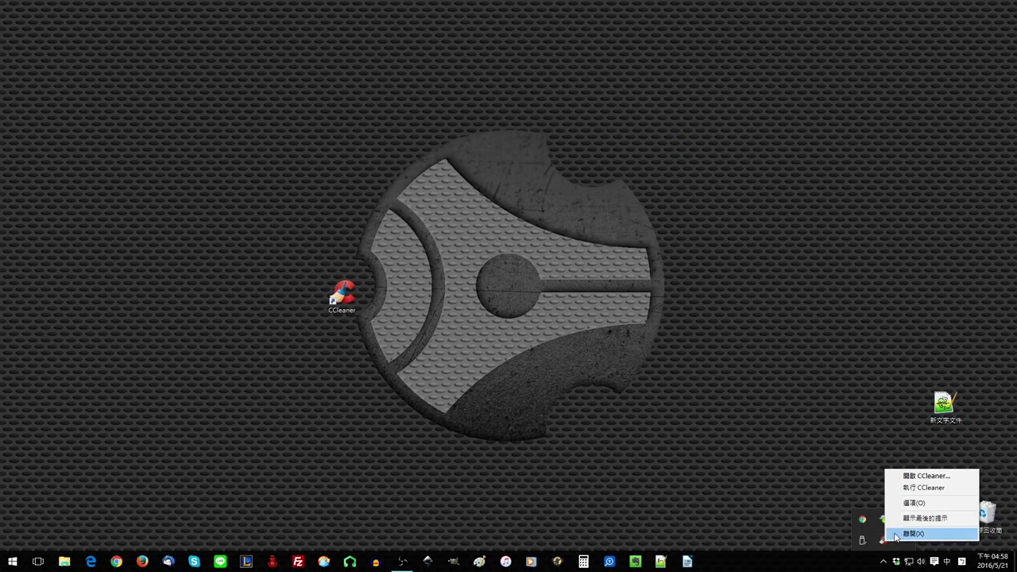
{"action": "left_click", "coordinate": [913, 534]}
Move the 新文字文件 text file to the Recycle Bin and permanently empty the bin.
{"action": "left_click_drag", "start_coordinate": [944, 405], "coordinate": [985, 512]}
{"action": "right_click", "coordinate": [985, 512]}
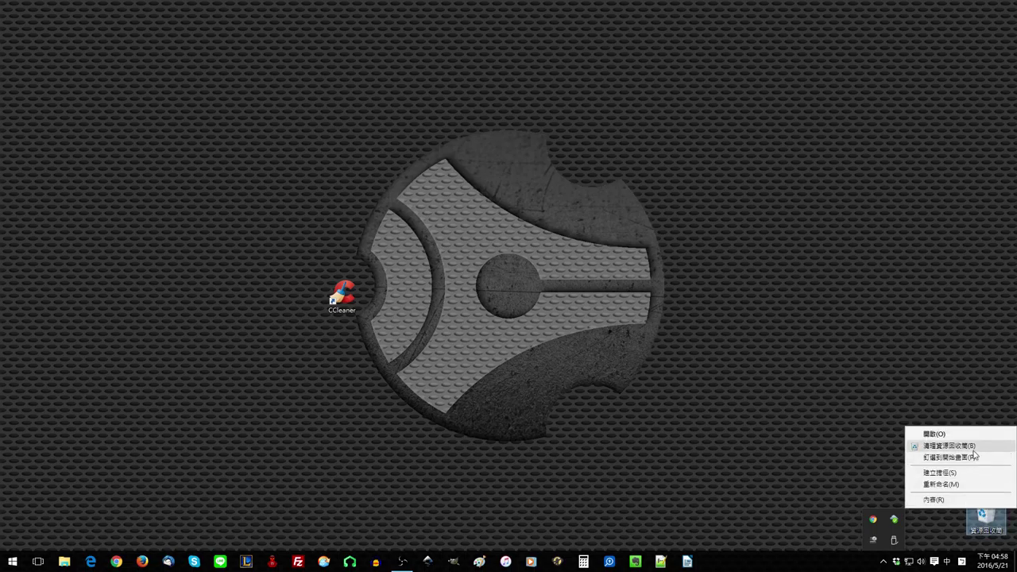
{"action": "left_click", "coordinate": [971, 446]}
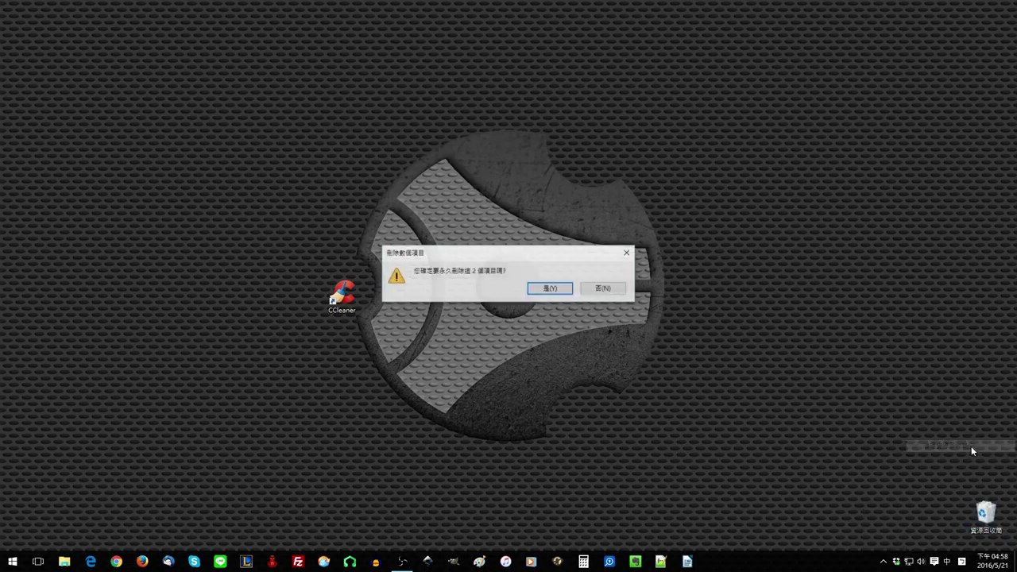
{"action": "left_click", "coordinate": [564, 291]}
Move the CCleaner shortcut to the centre of the desktop.
{"action": "left_click_drag", "start_coordinate": [482, 311], "coordinate": [505, 294]}
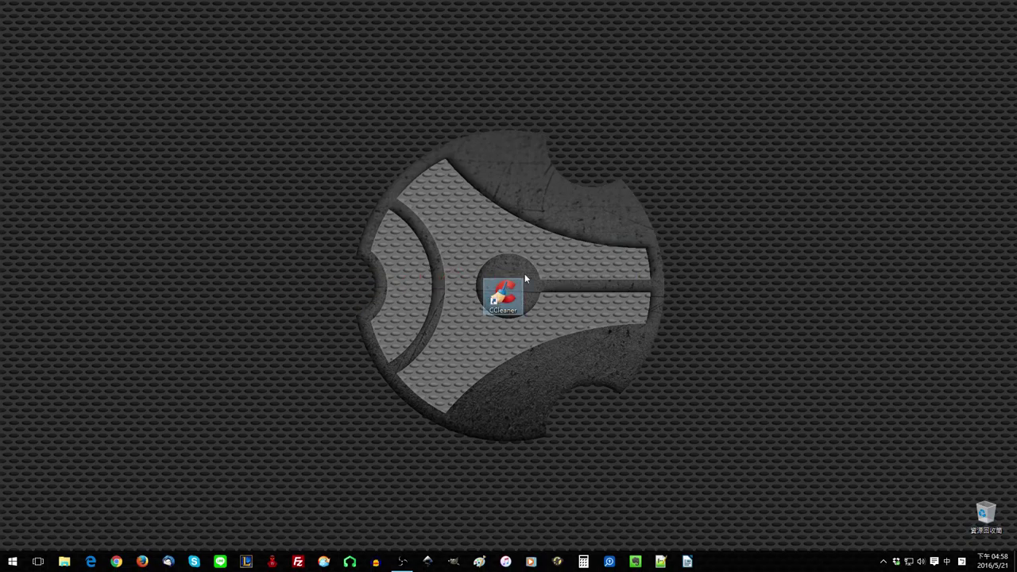